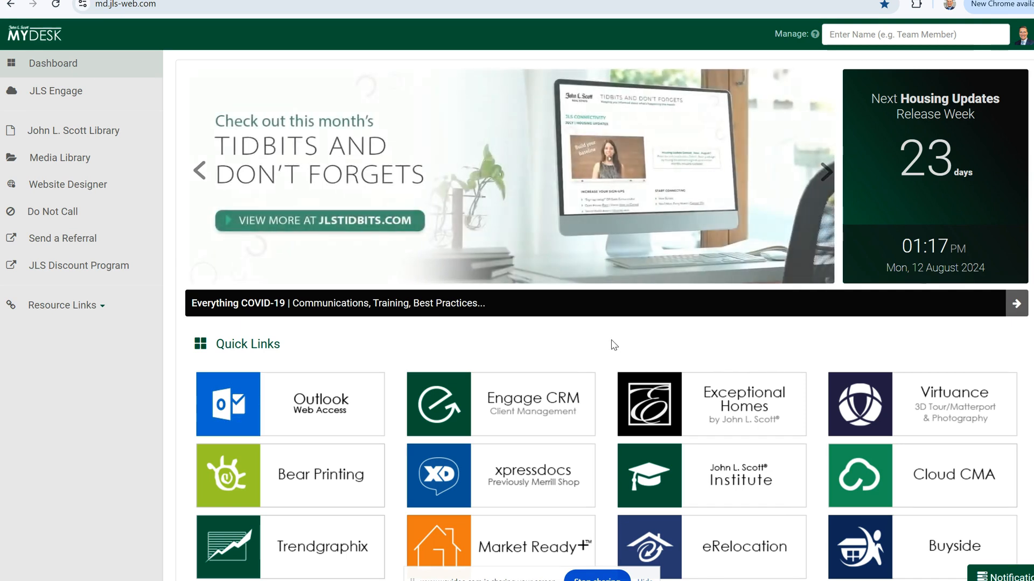
- Review both pages of the Vashon Jumbo Postcard design, including the photo collage, logo banner, QR code, text and mailing area
scroll(614, 346, down, 1)
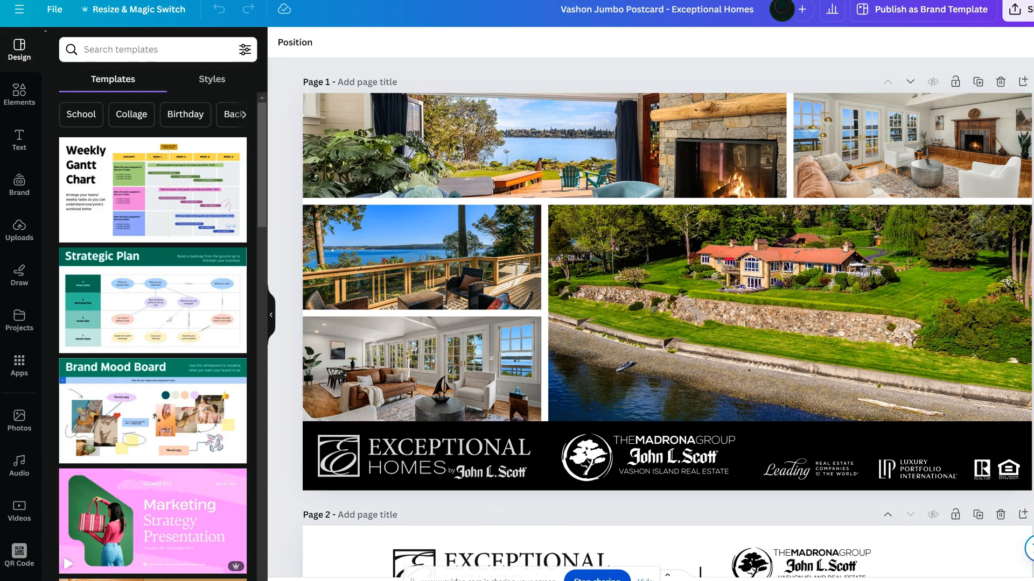
scroll(668, 317, down, 4)
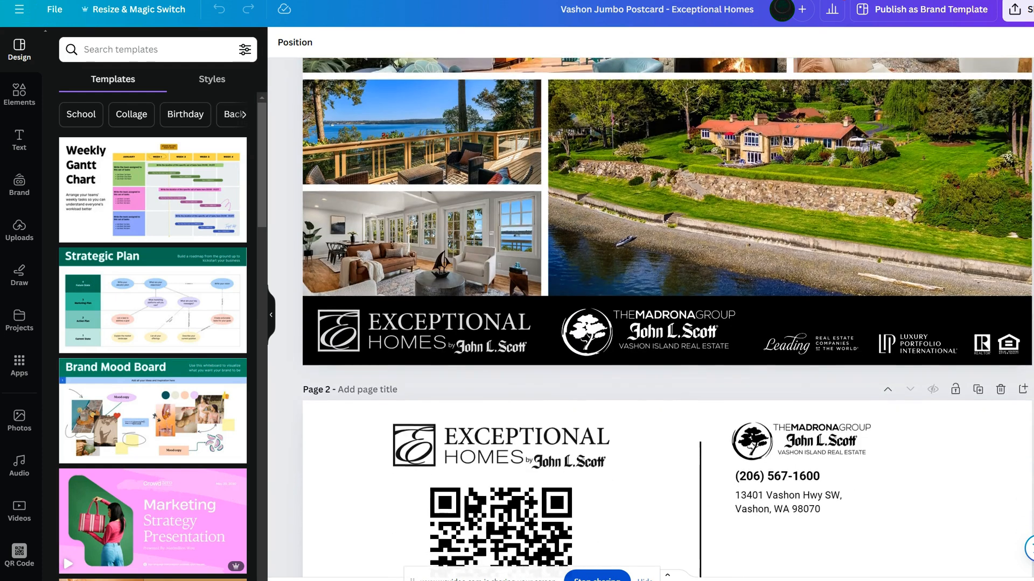
scroll(668, 318, down, 4)
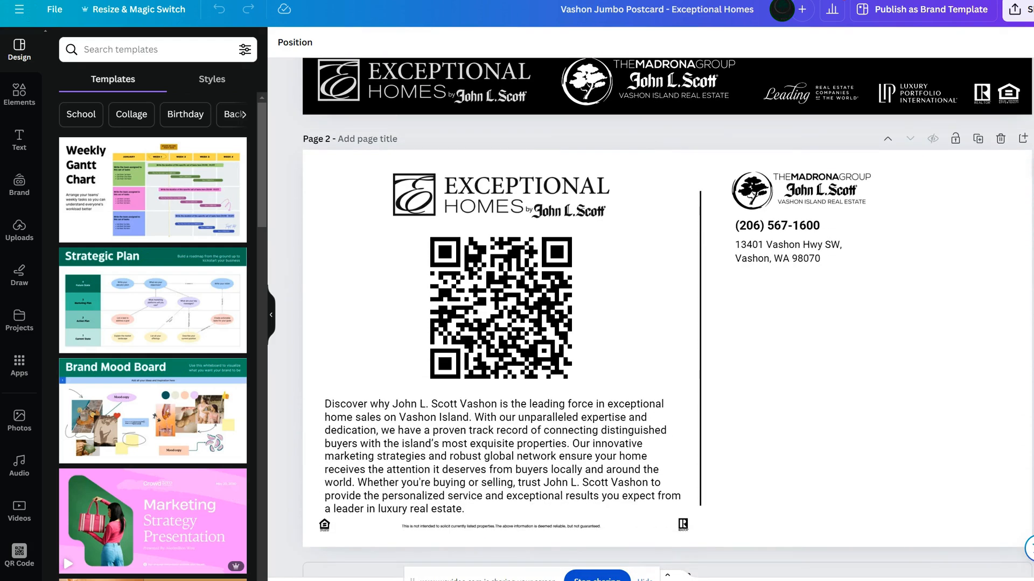
scroll(668, 318, down, 1)
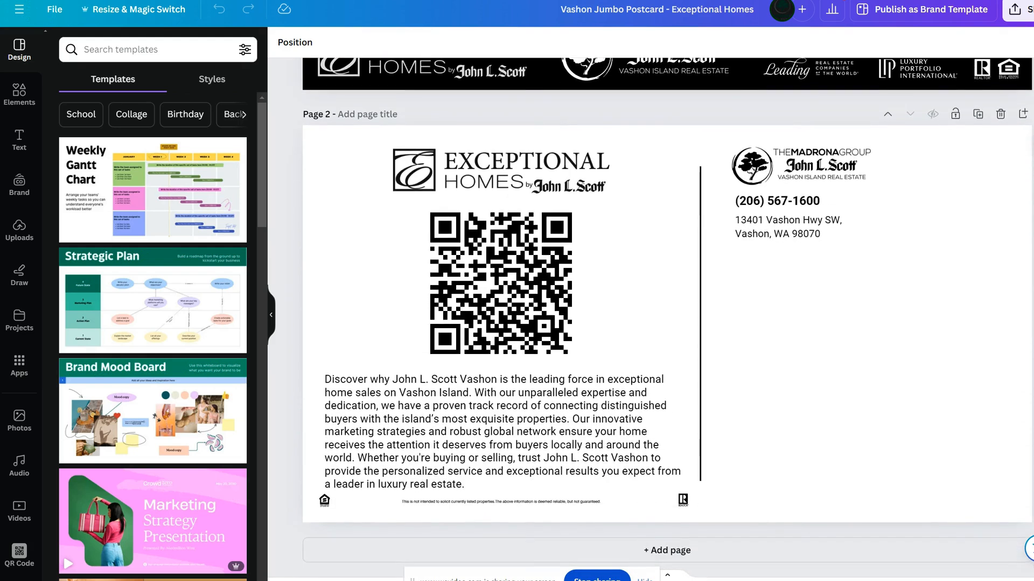
scroll(667, 318, up, 3)
scroll(668, 318, up, 5)
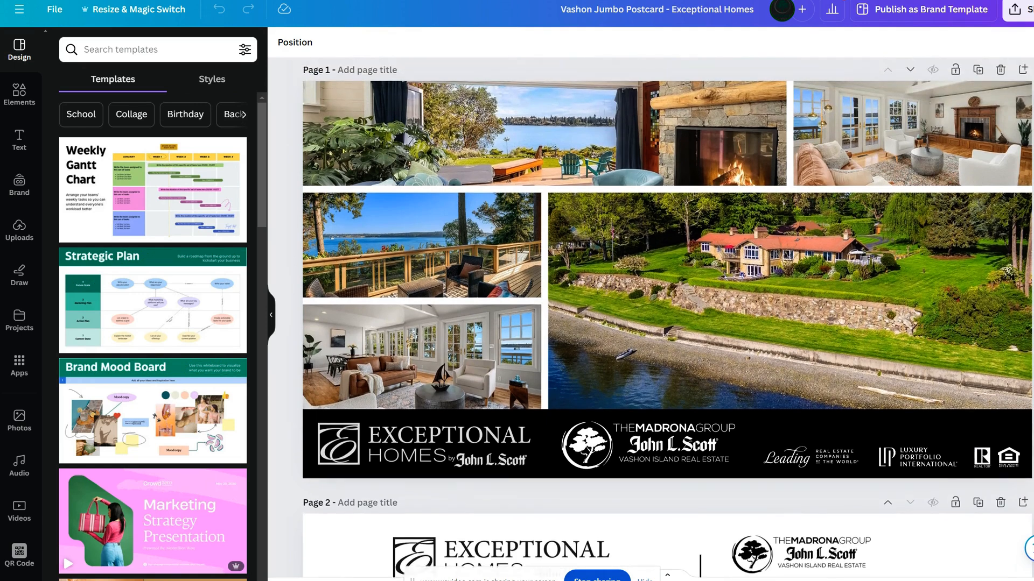
scroll(668, 318, down, 1)
scroll(667, 318, down, 2)
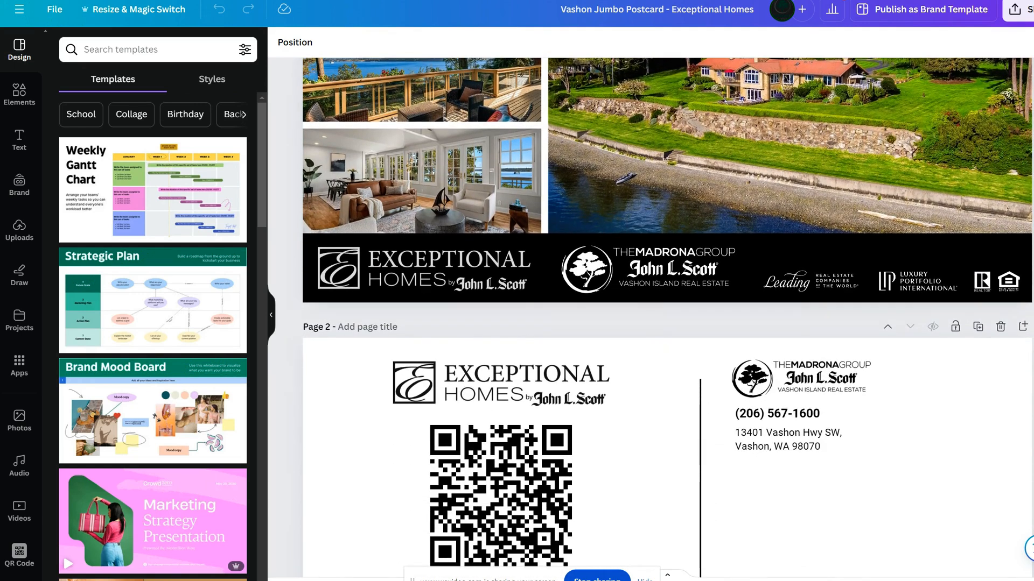
scroll(667, 318, down, 4)
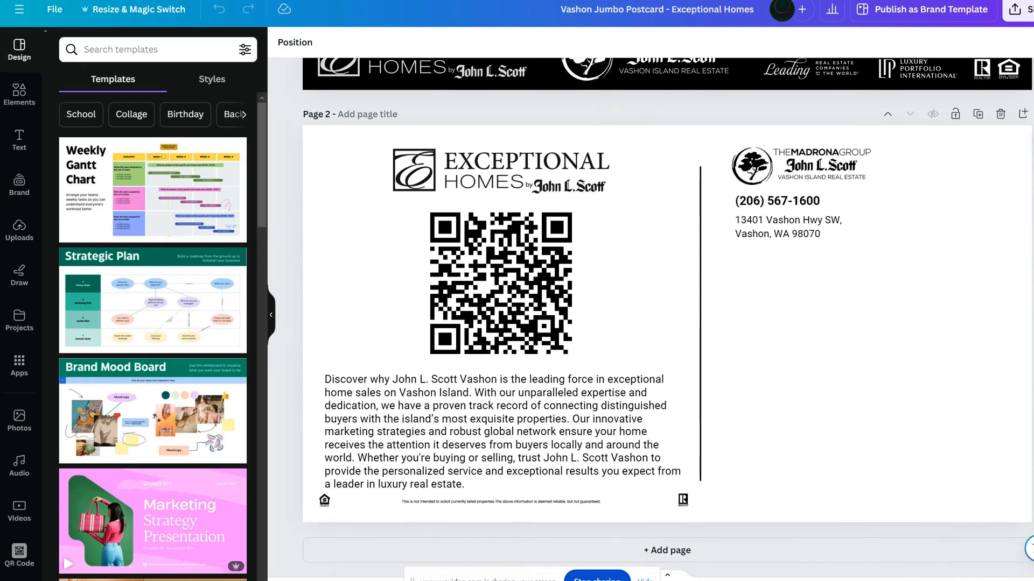
scroll(668, 318, up, 2)
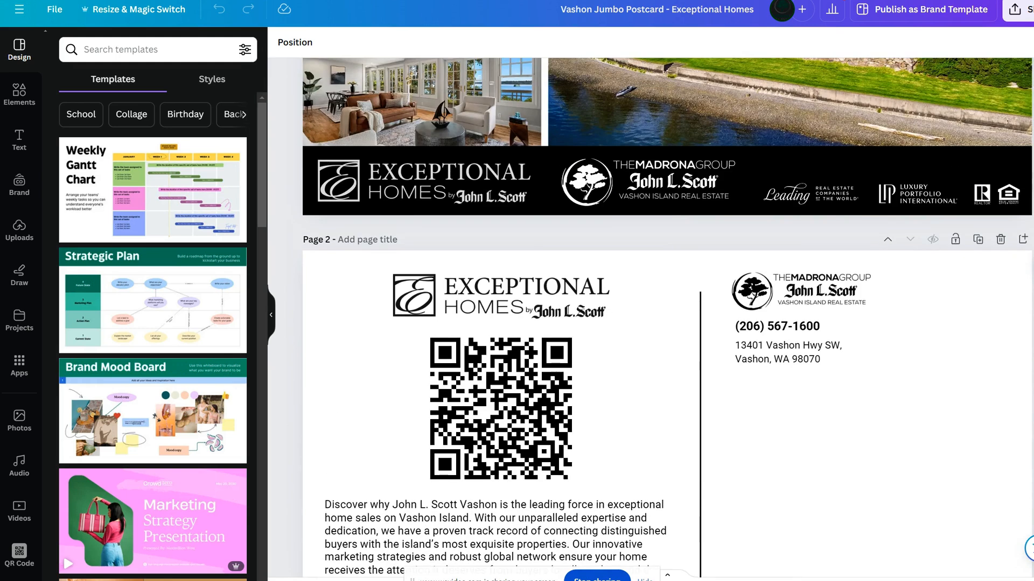
scroll(667, 318, down, 2)
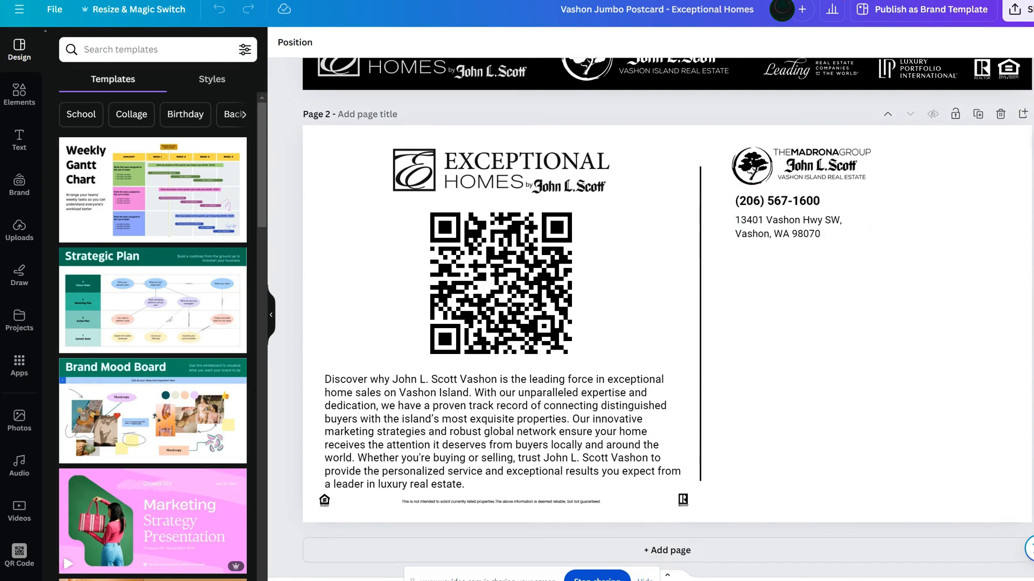
scroll(668, 318, up, 2)
scroll(668, 318, up, 2)
scroll(667, 318, down, 4)
scroll(667, 318, up, 6)
scroll(668, 318, up, 1)
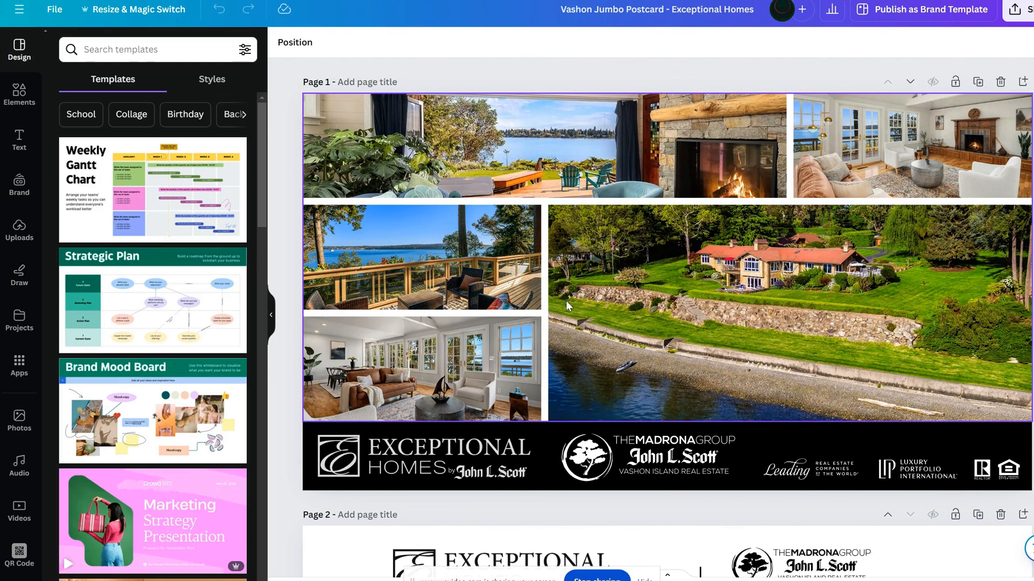
scroll(1023, 249, down, 3)
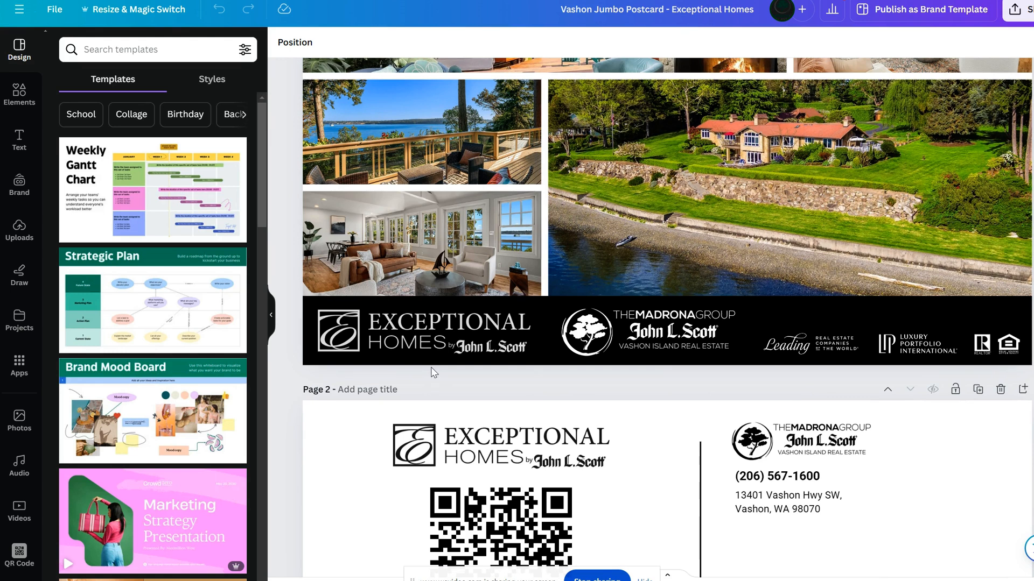
scroll(362, 213, down, 1)
scroll(361, 212, down, 2)
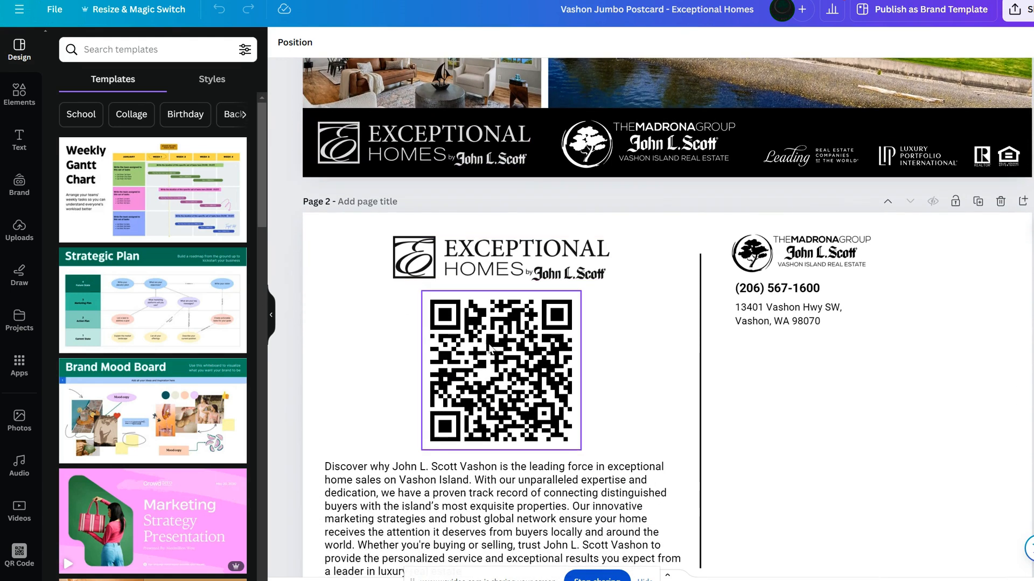
scroll(491, 348, down, 1)
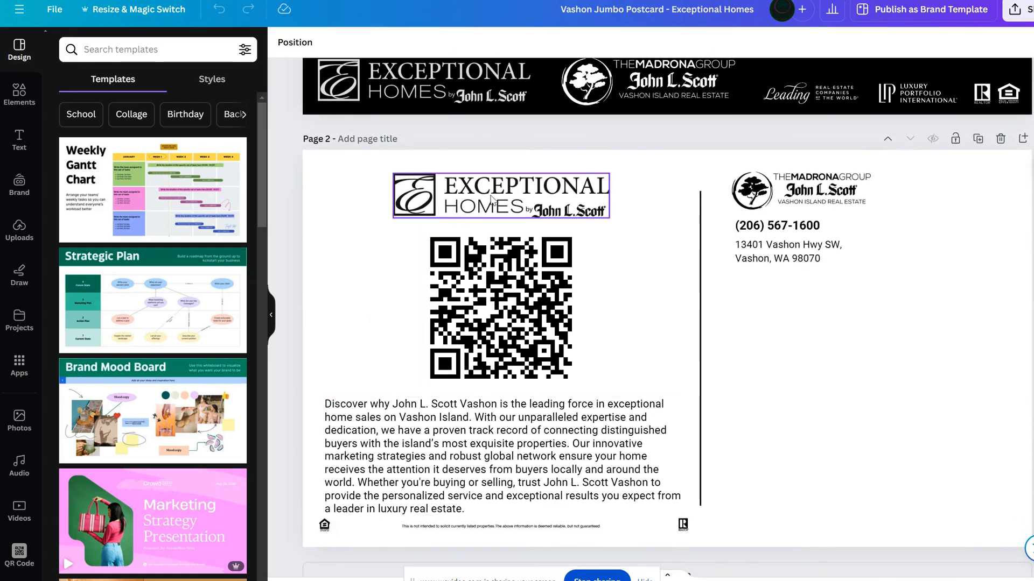
scroll(517, 300, up, 3)
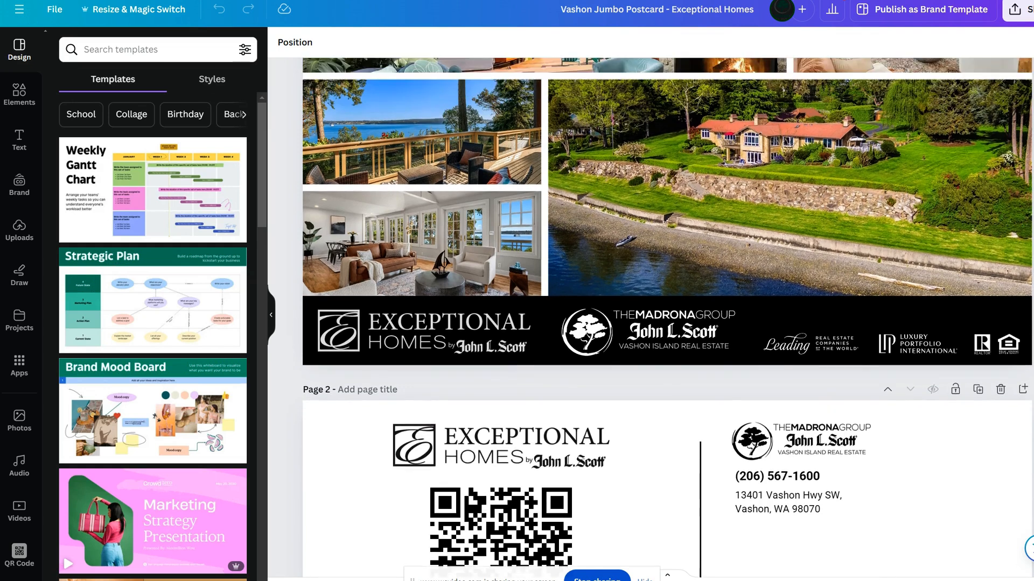
scroll(668, 316, up, 3)
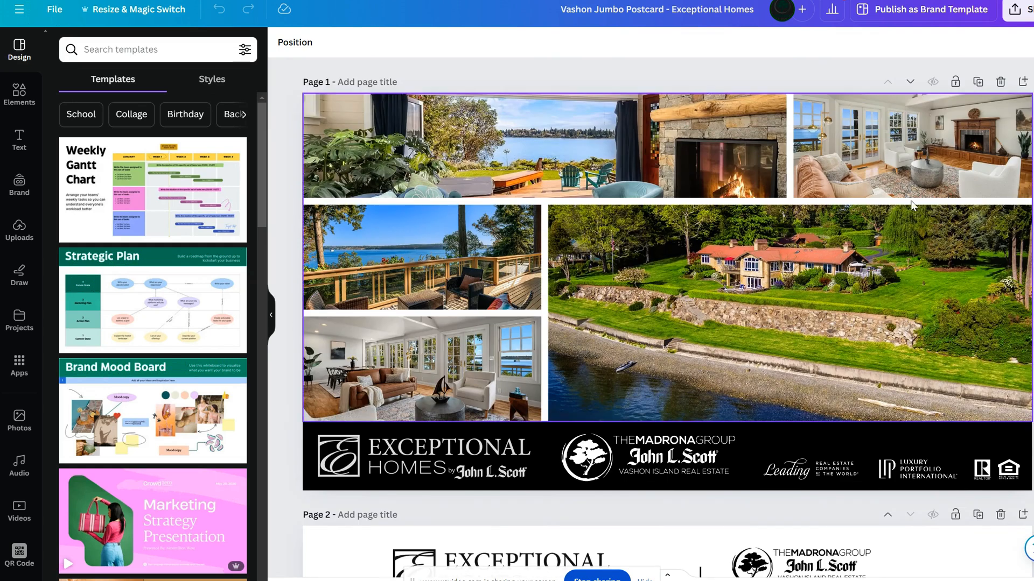
- Set the postcard design's download format to PDF Print with crop marks and bleed for all pages
click(1015, 12)
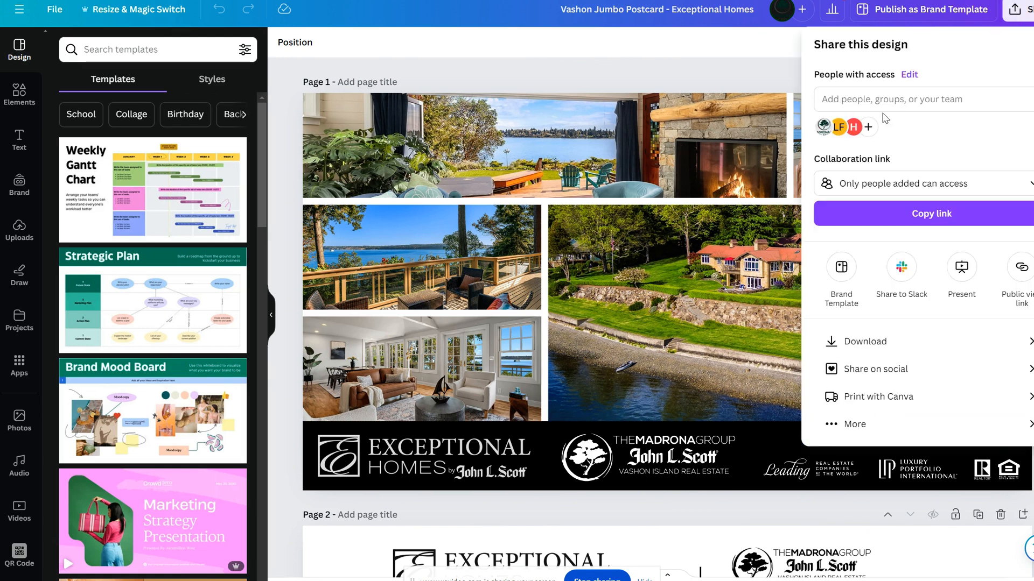
click(969, 346)
click(850, 102)
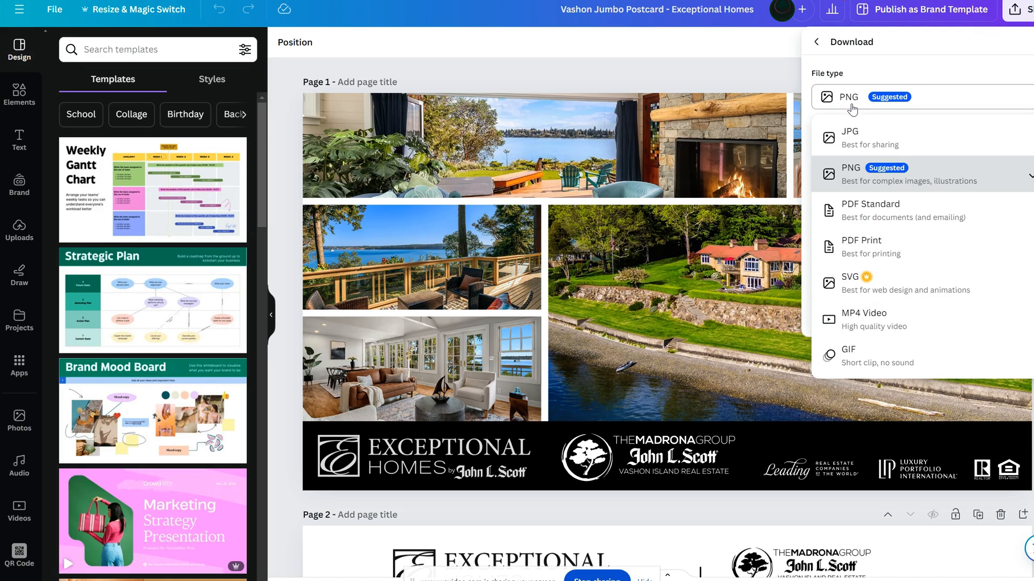
click(859, 252)
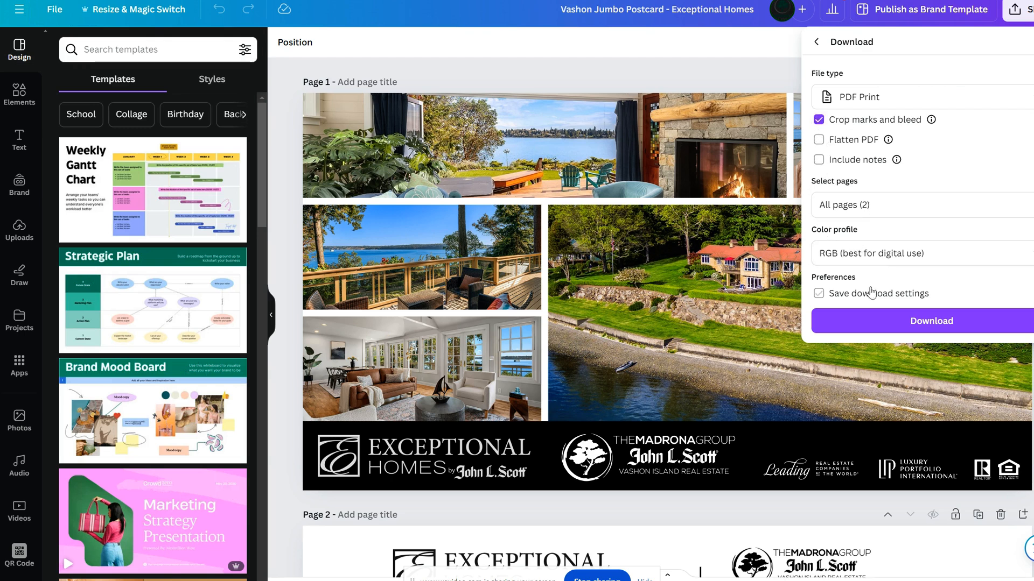
- Download the postcard PDF and save it to the Desktop as "Vashon Jumbo Postcard - Exceptional Homes"
click(927, 323)
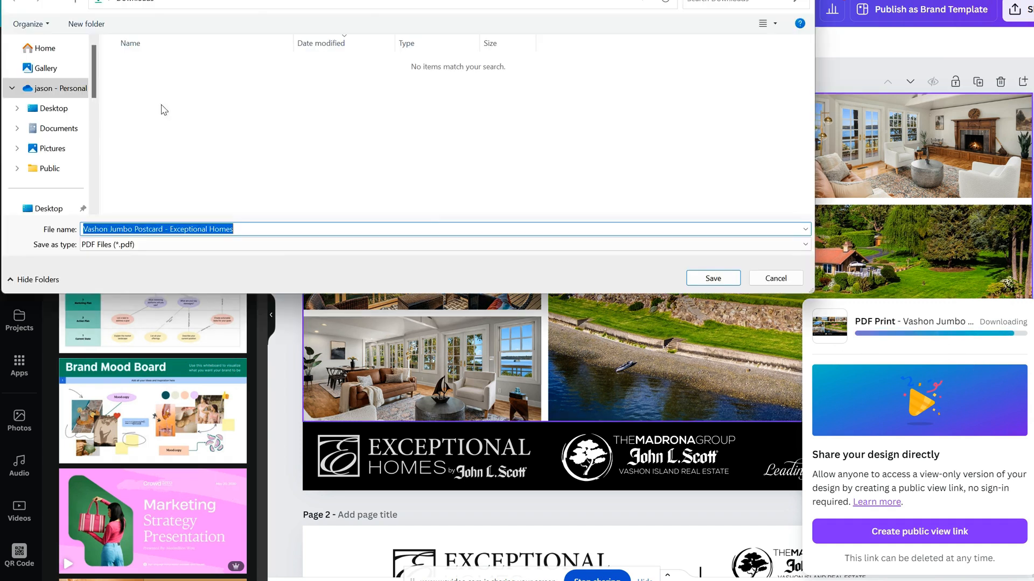
click(52, 109)
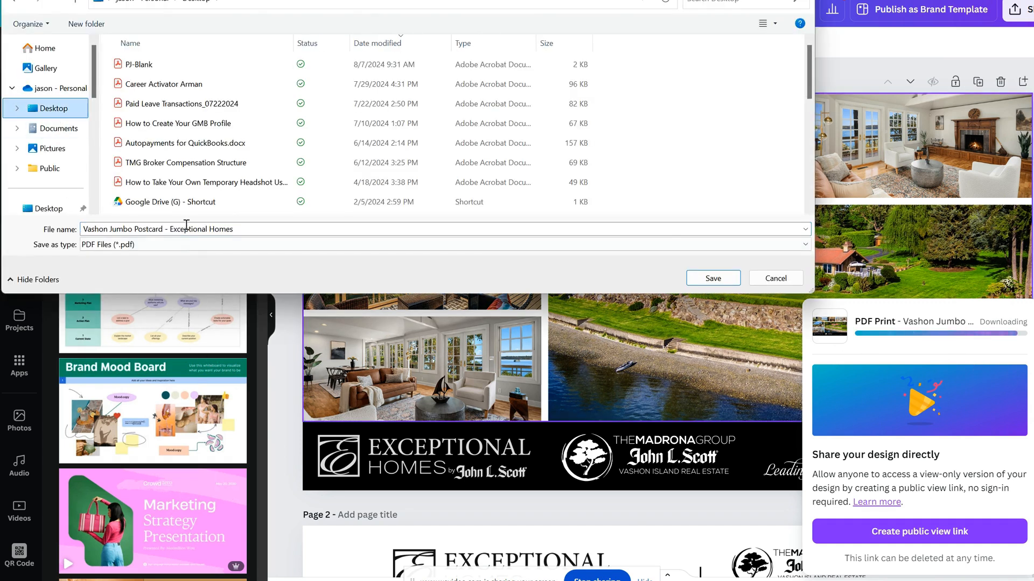
click(718, 284)
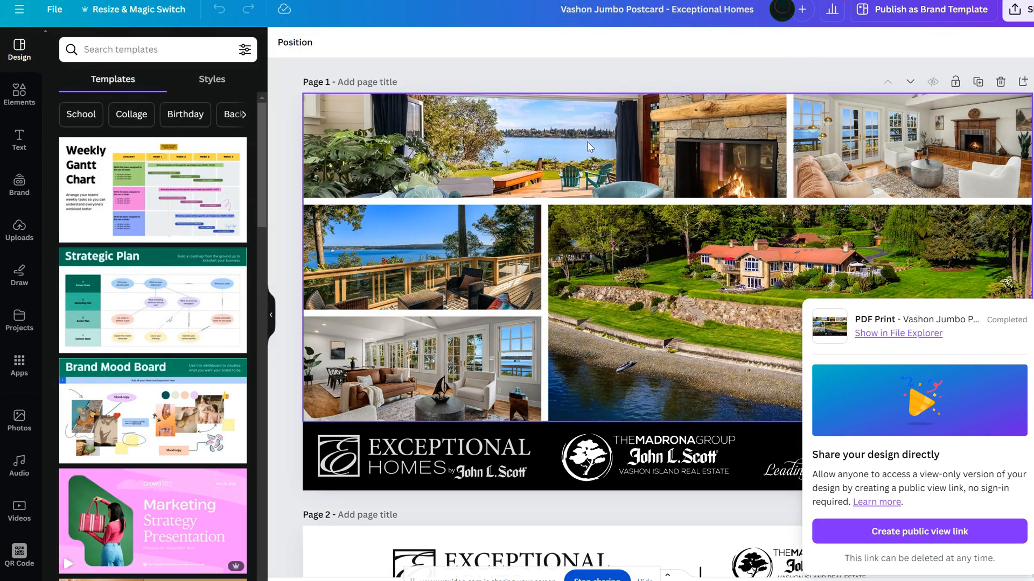
- Switch to the MyDesk browser window and open the Bear Printing quick link
mouse_move(616, 580)
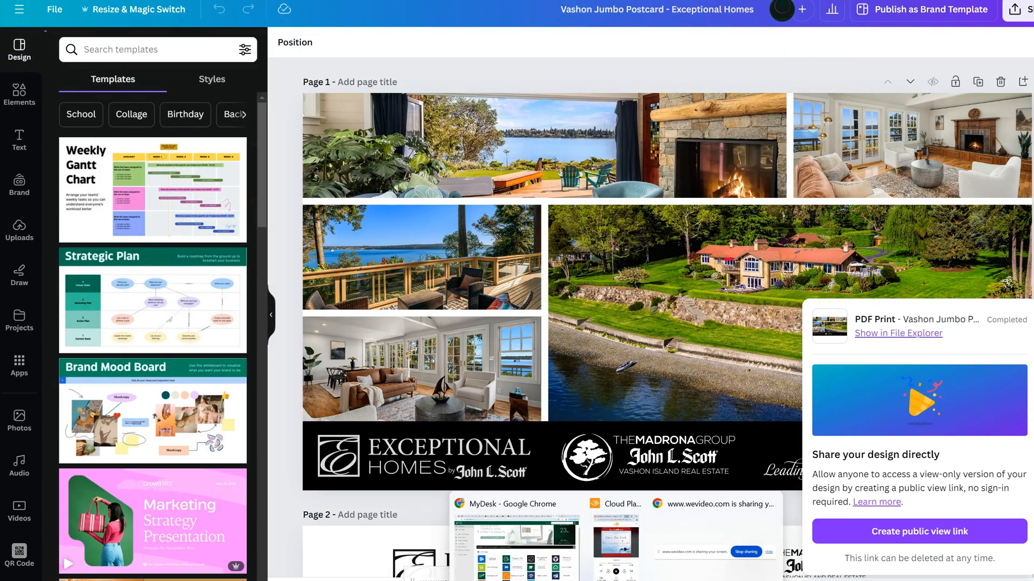
click(516, 544)
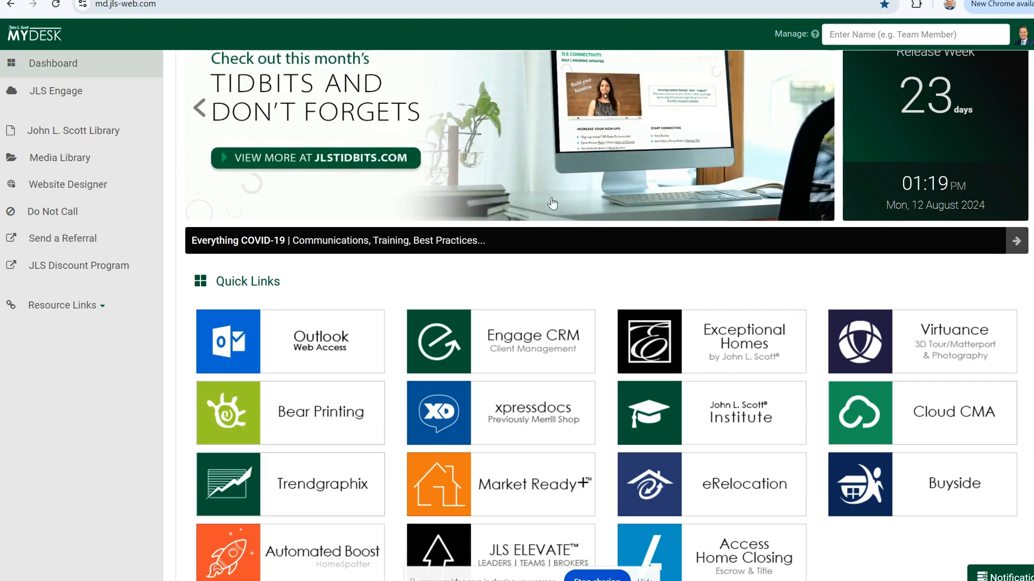
scroll(476, 186, up, 1)
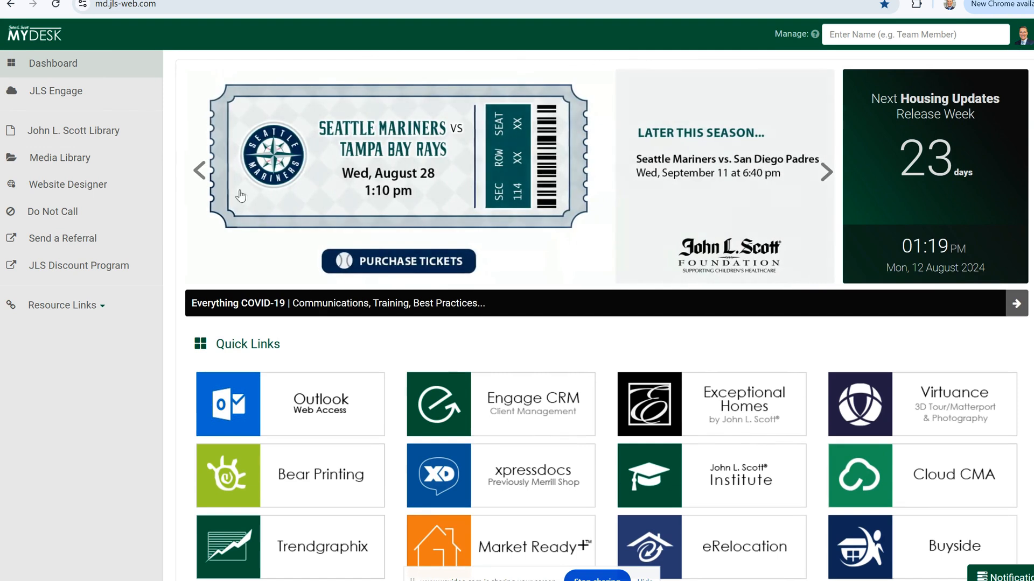
scroll(406, 261, down, 1)
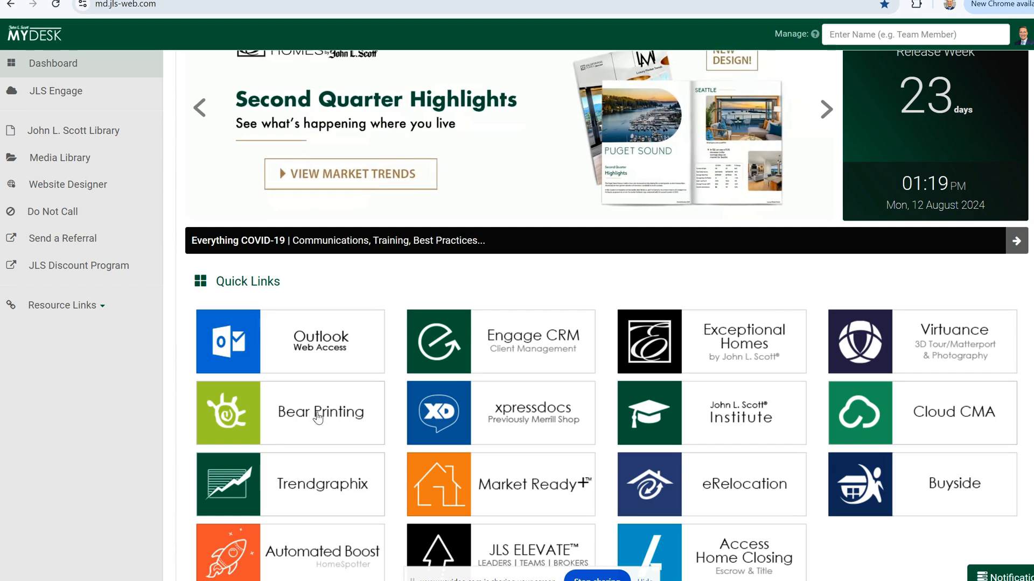
click(315, 422)
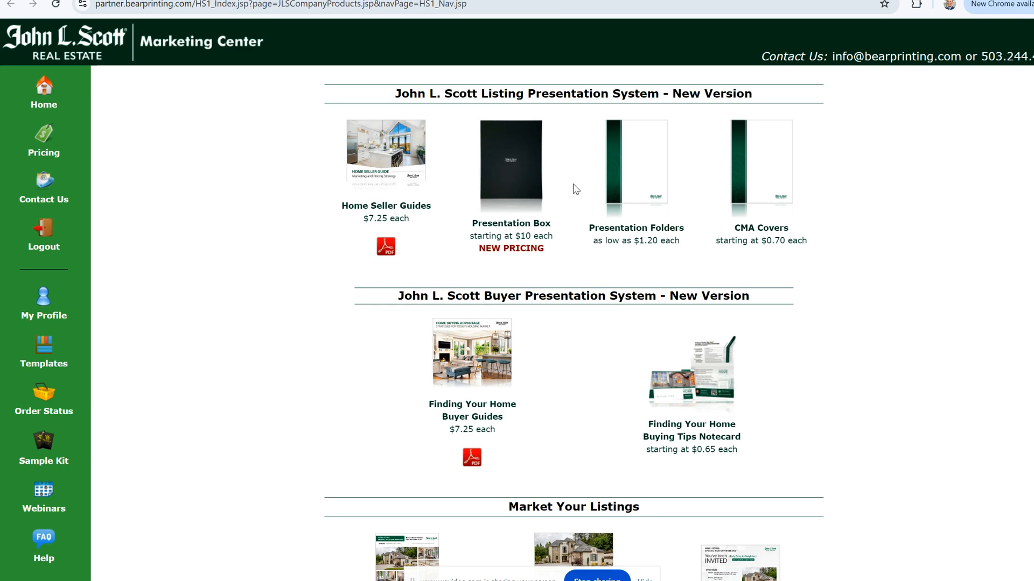
- Look through the company products, go to the Marketing Center home page and start a new project
scroll(575, 189, down, 5)
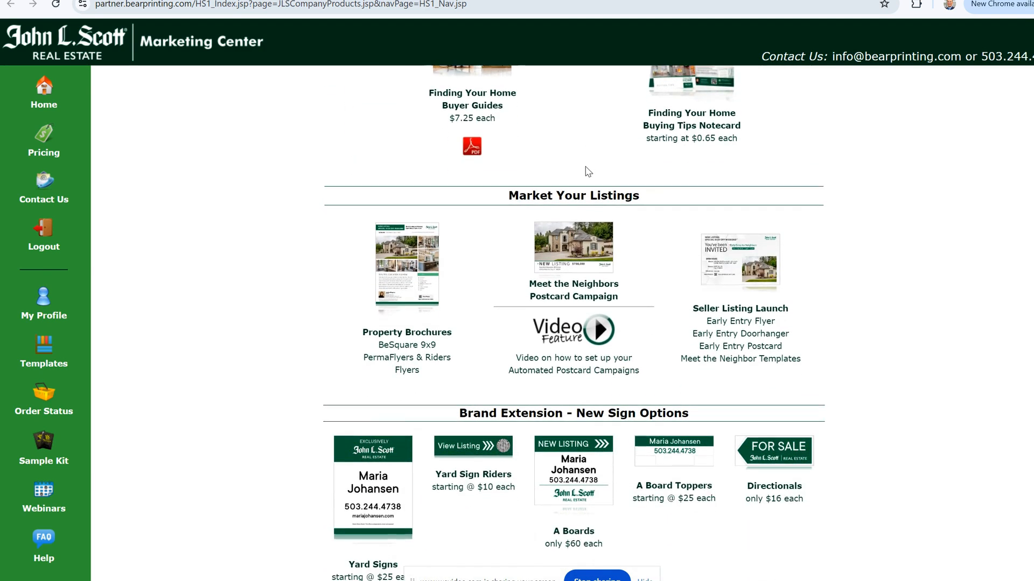
scroll(687, 247, down, 8)
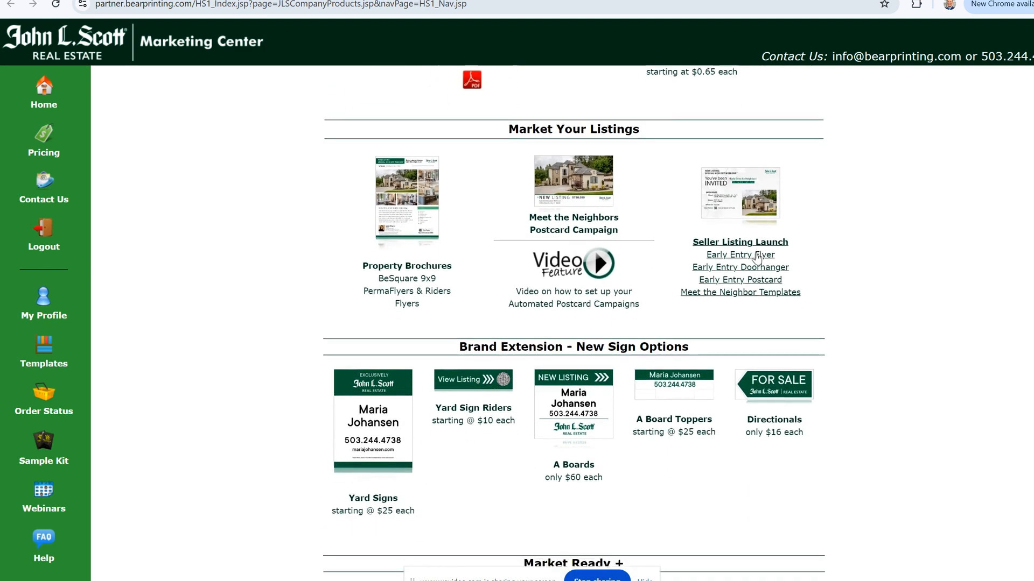
scroll(687, 247, down, 20)
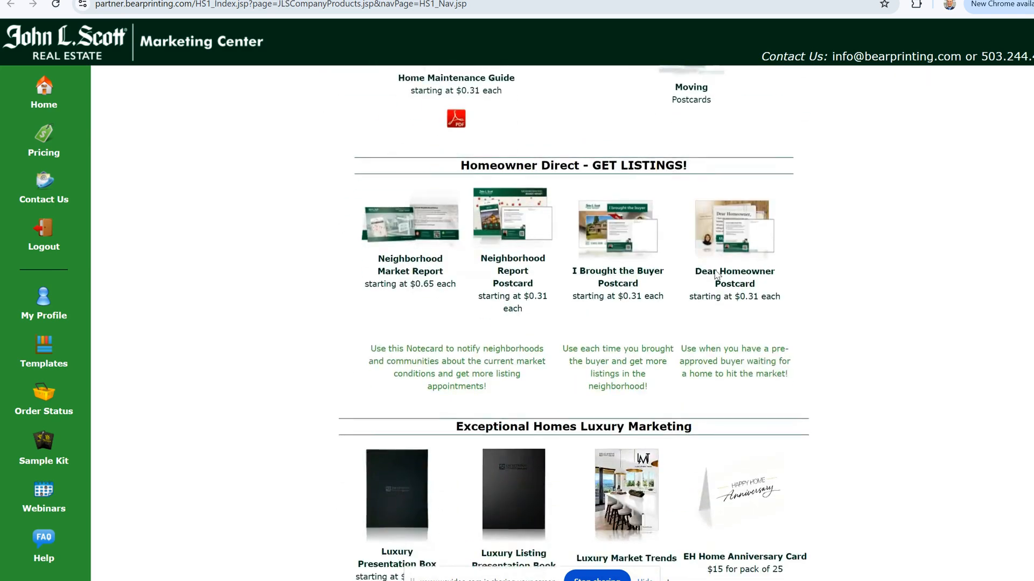
scroll(834, 320, down, 20)
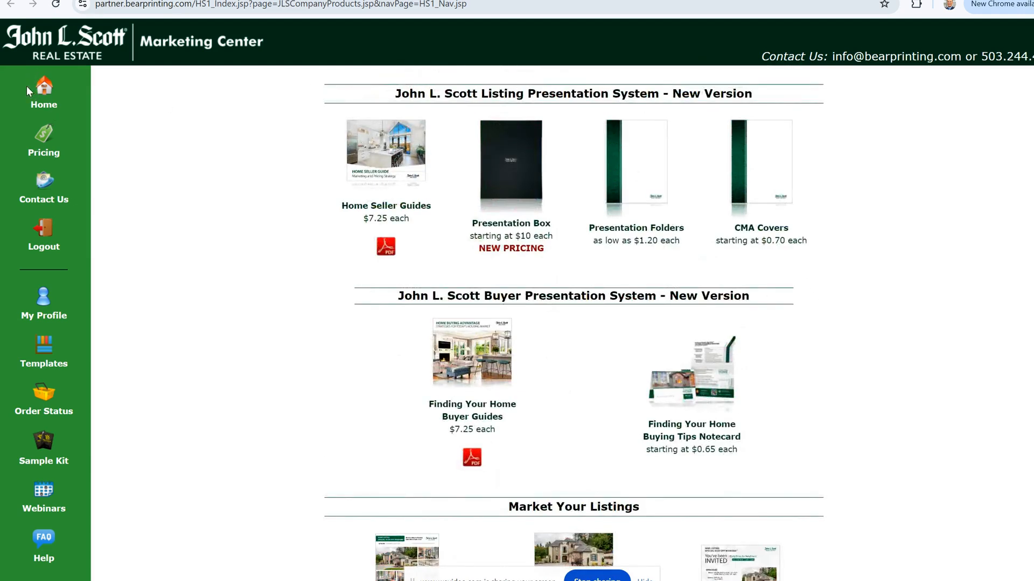
click(46, 94)
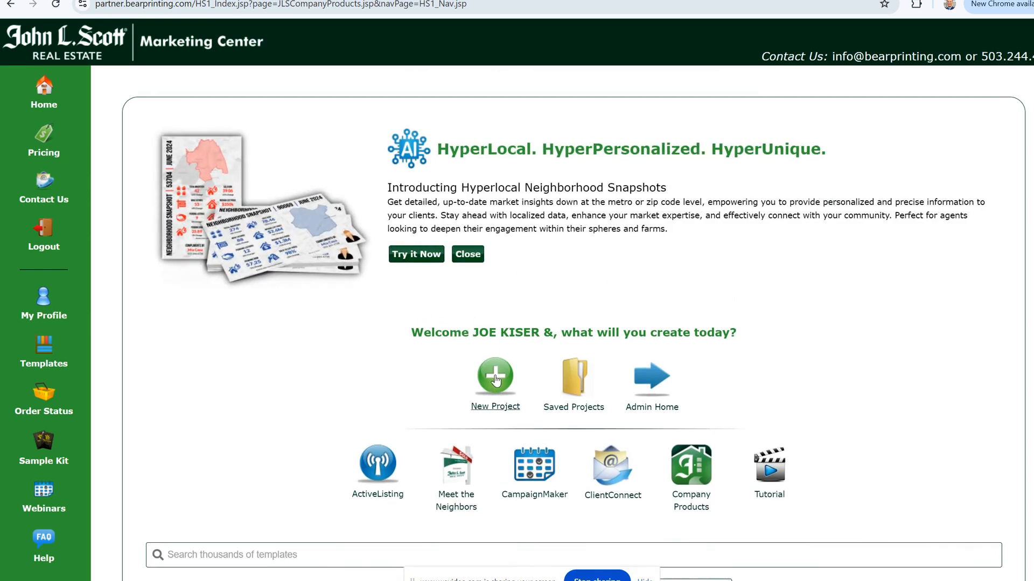
click(496, 381)
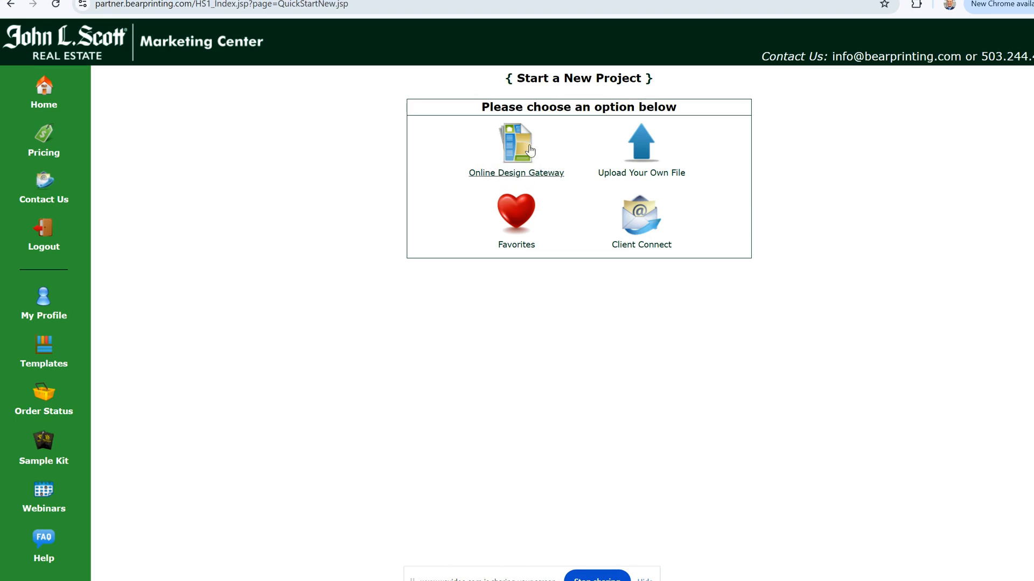
- Start a supplied file upload project named "Vashon Exceptional Homes Jumbo Postcard"
click(643, 146)
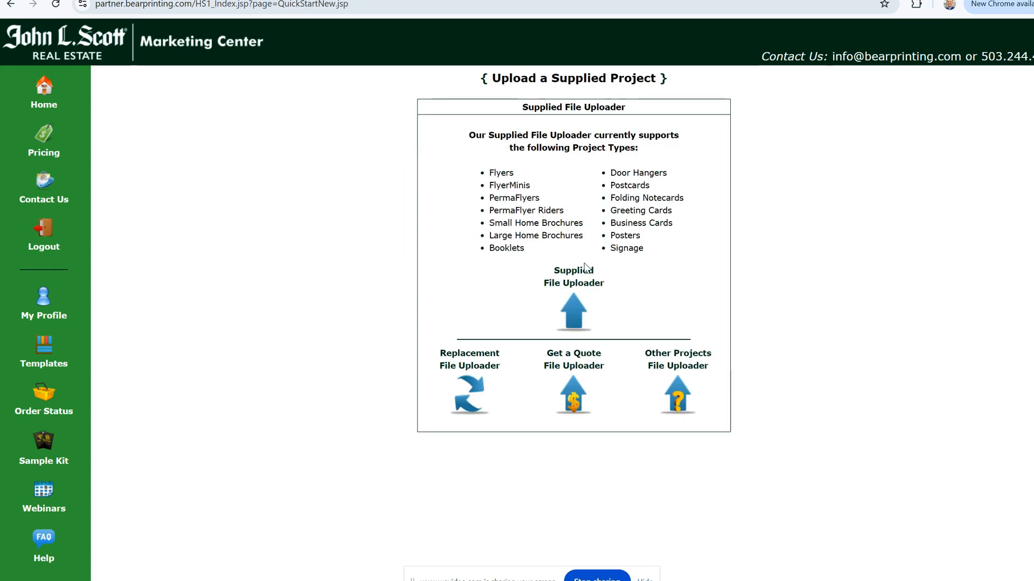
click(575, 281)
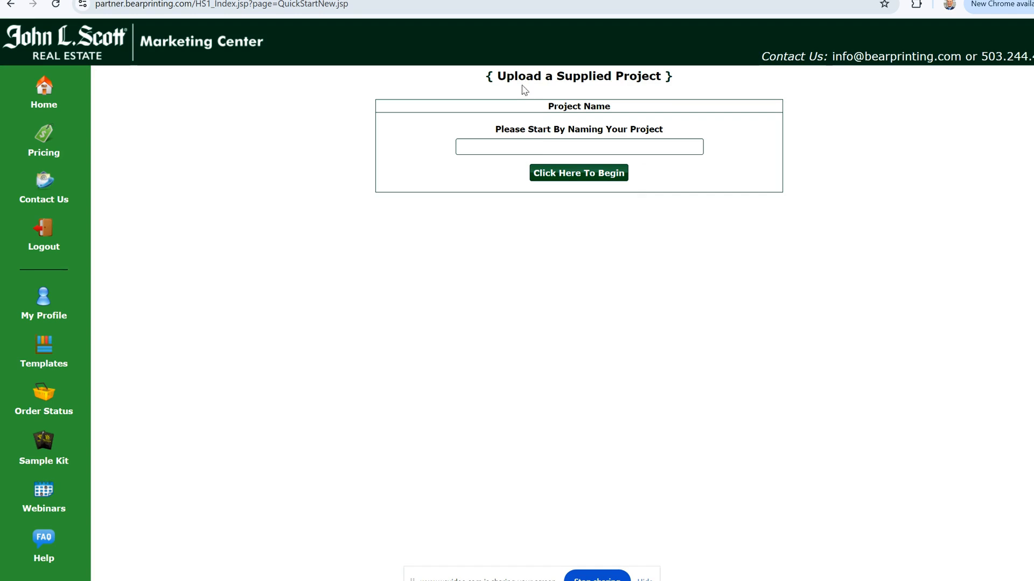
click(540, 147)
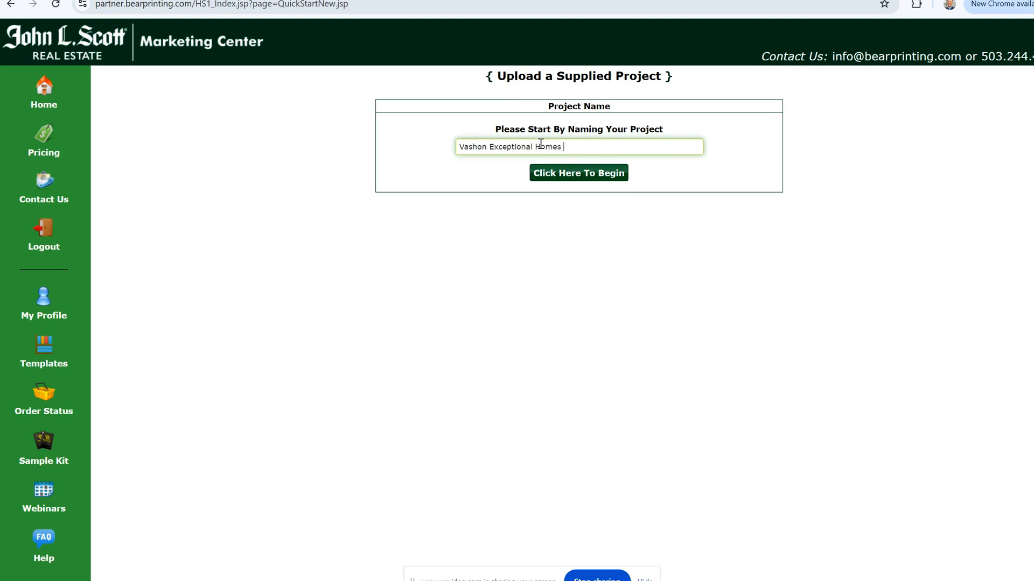
text(bo Postcard)
click(571, 175)
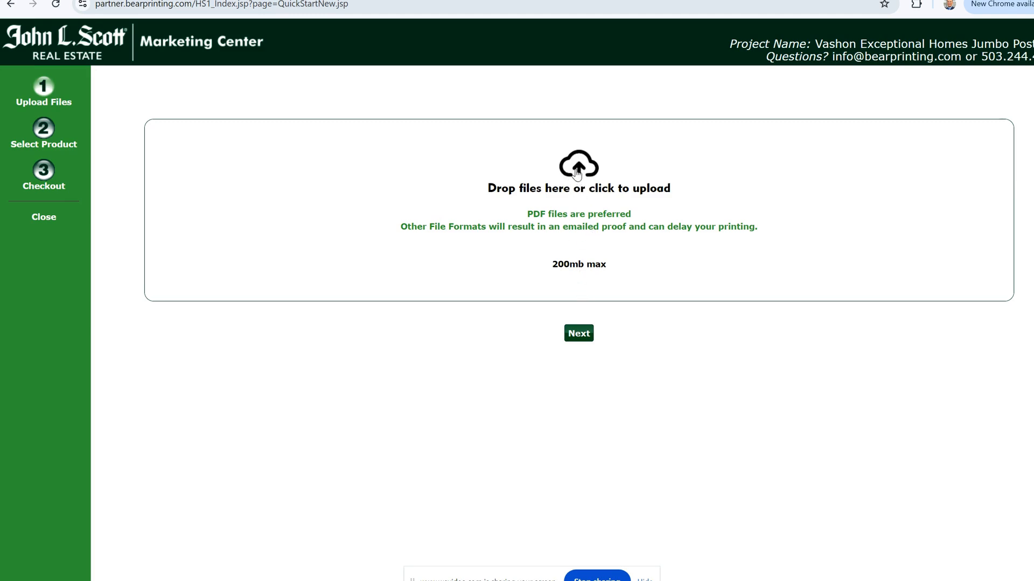
- Upload the "Vashon Jumbo Postcard - Exceptional Homes" PDF from the Desktop to the project
click(577, 173)
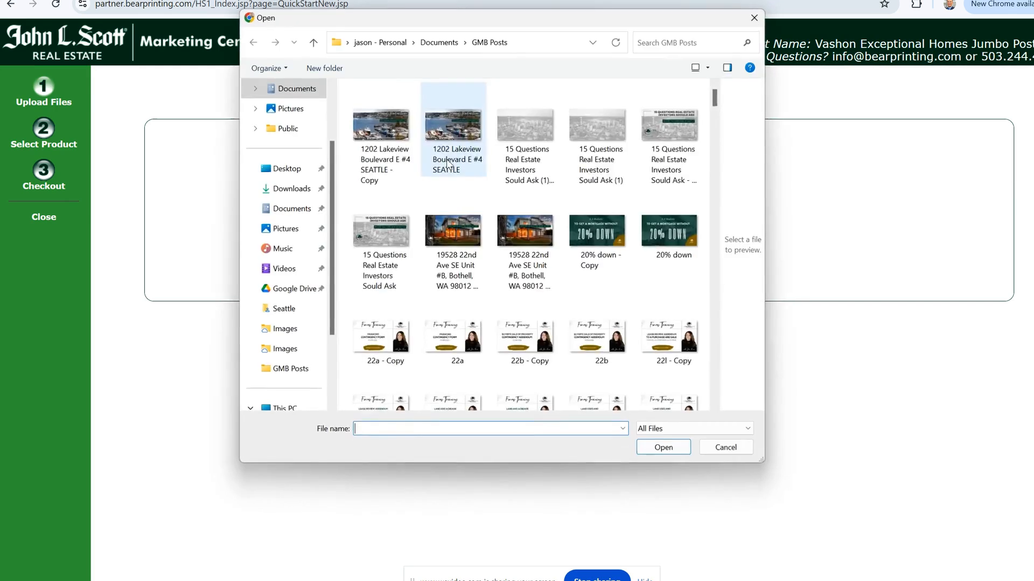
click(275, 168)
click(393, 110)
click(664, 448)
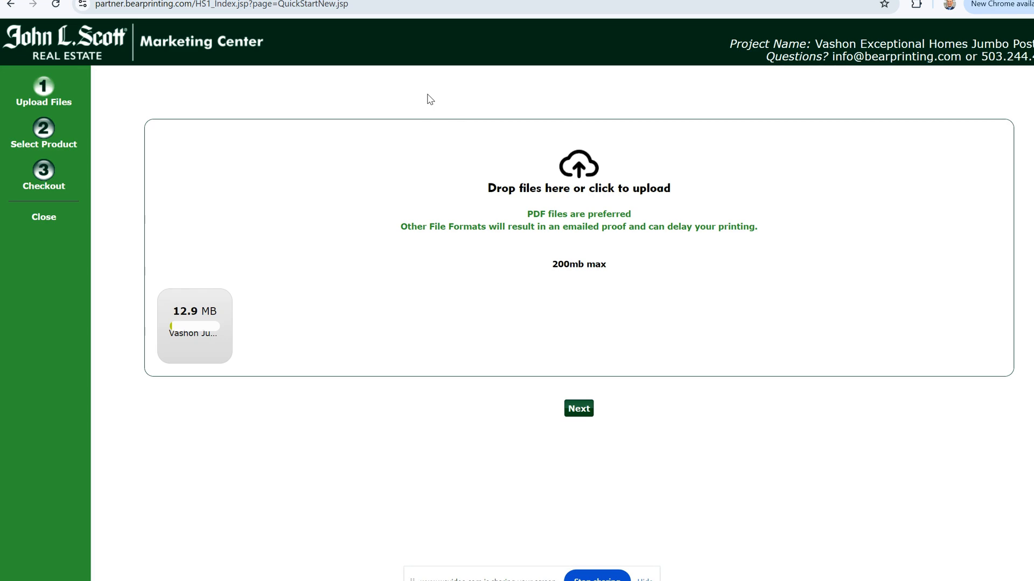
- Try to upload the postcard PDF from the Desktop again and continue to product selection
click(575, 412)
click(581, 371)
click(272, 242)
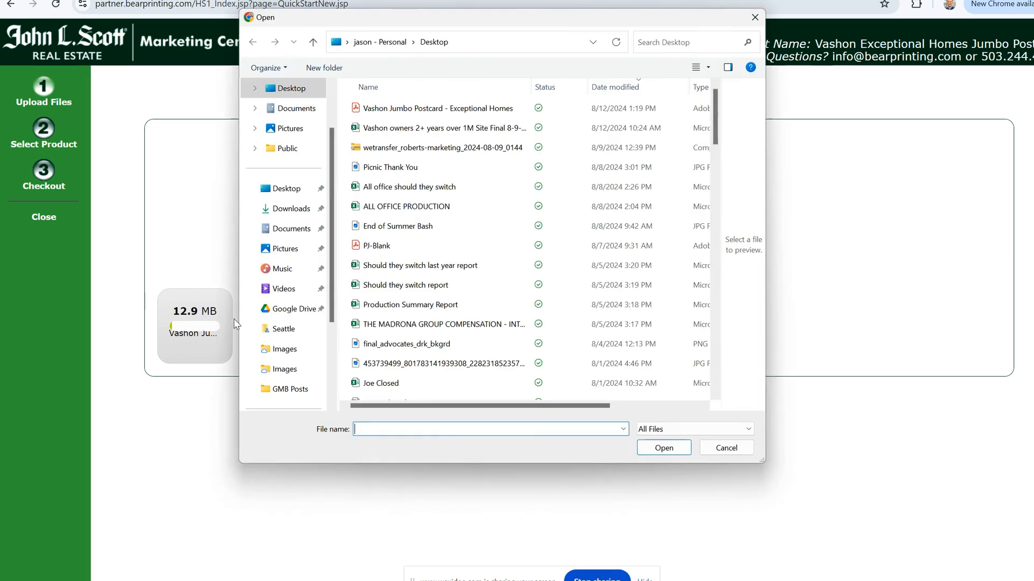
double_click(377, 110)
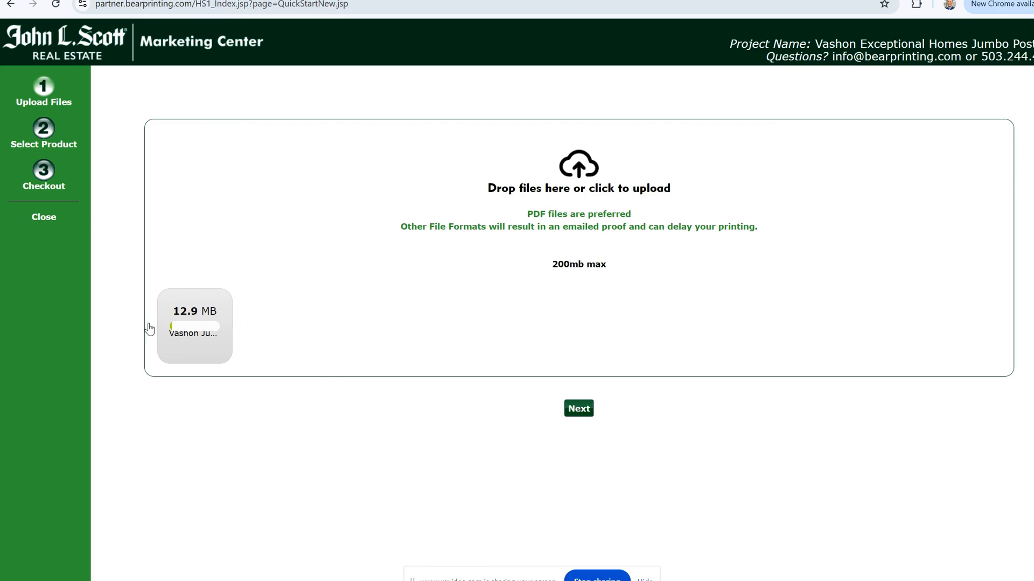
right_click(194, 318)
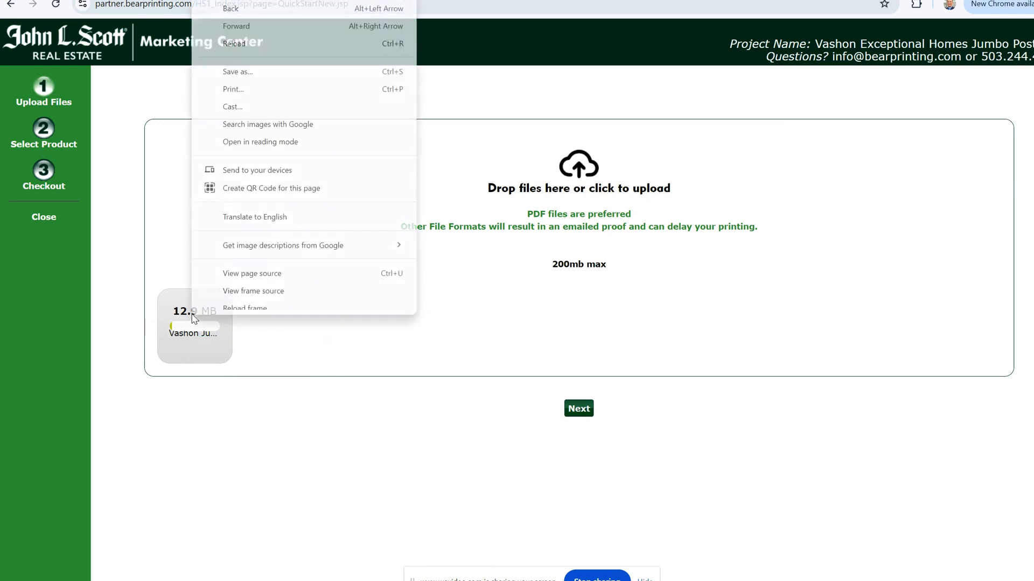
click(168, 295)
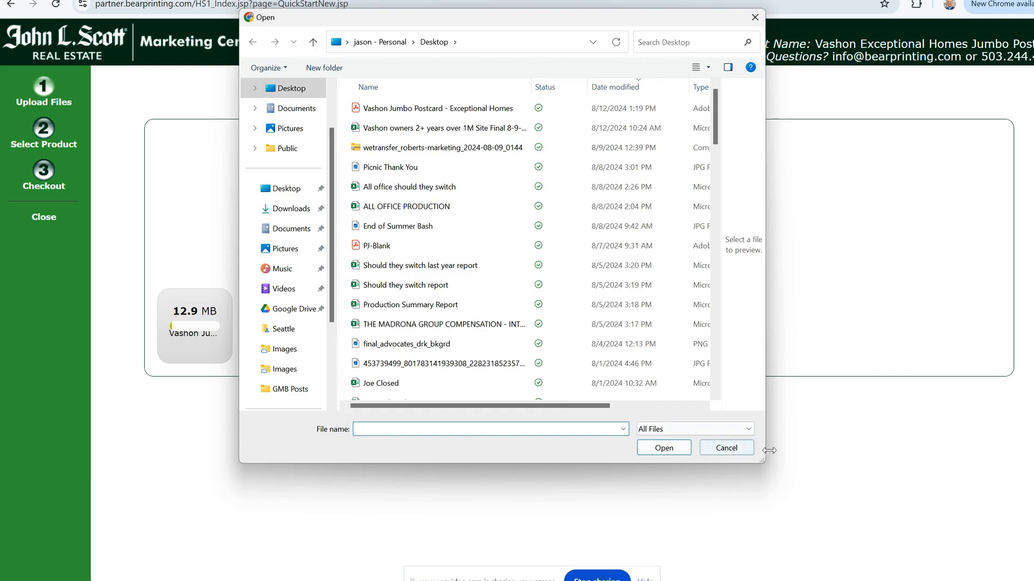
click(726, 448)
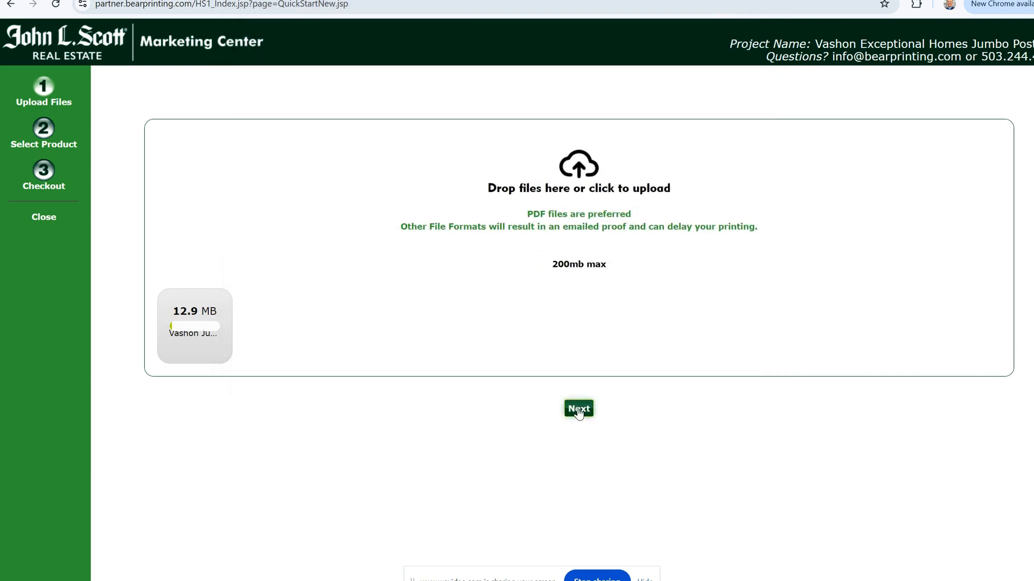
click(578, 410)
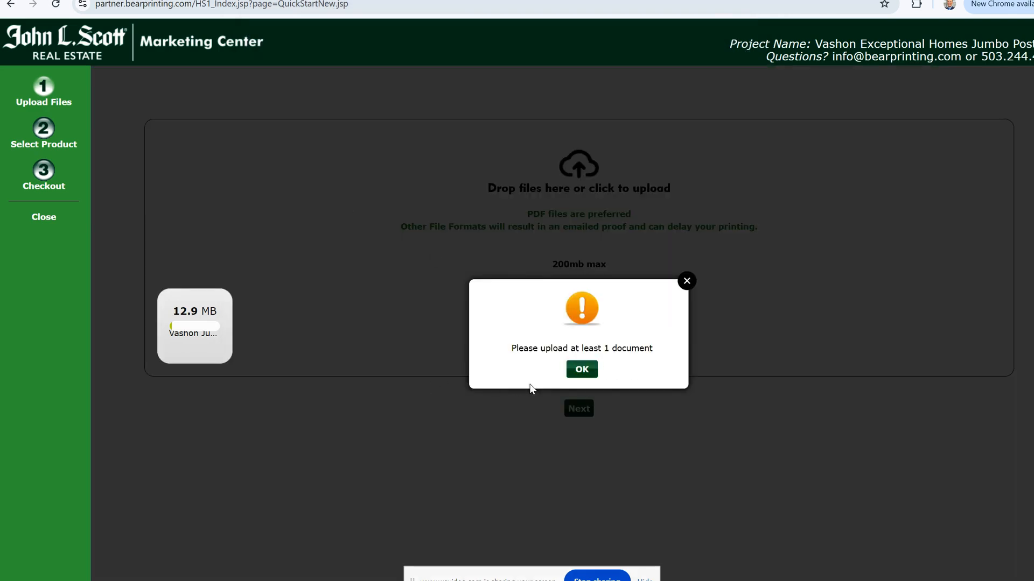
click(578, 370)
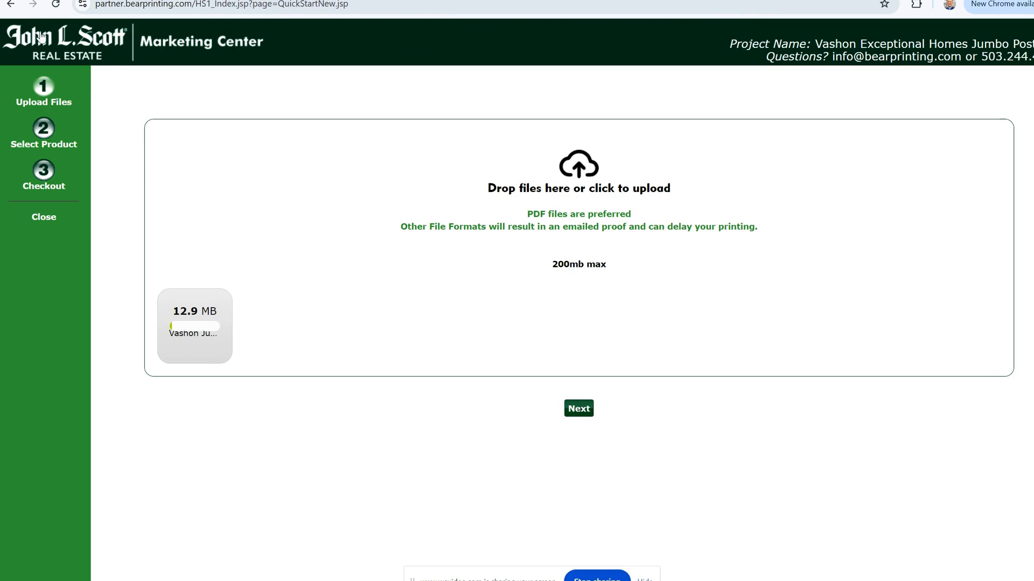
- Reload the page and try to start another supplied file project named "Vashon Exceptional Homes Jumbo Postcard"
click(57, 5)
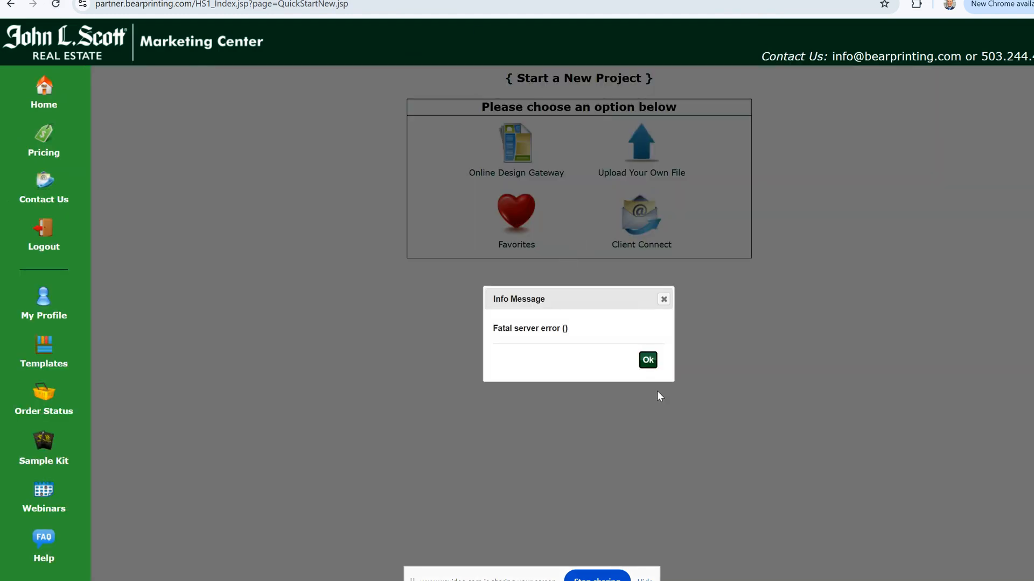
click(648, 359)
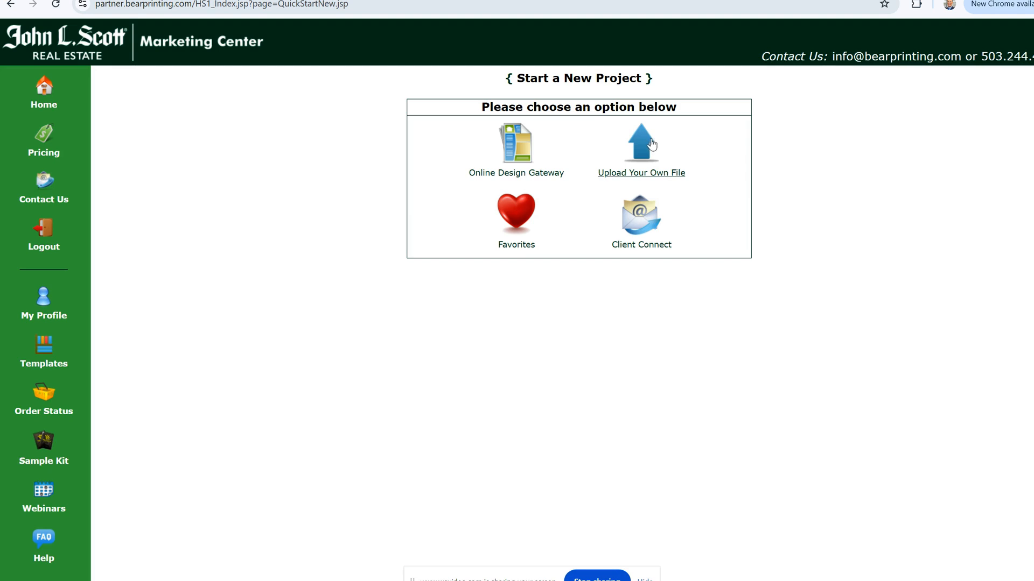
click(640, 153)
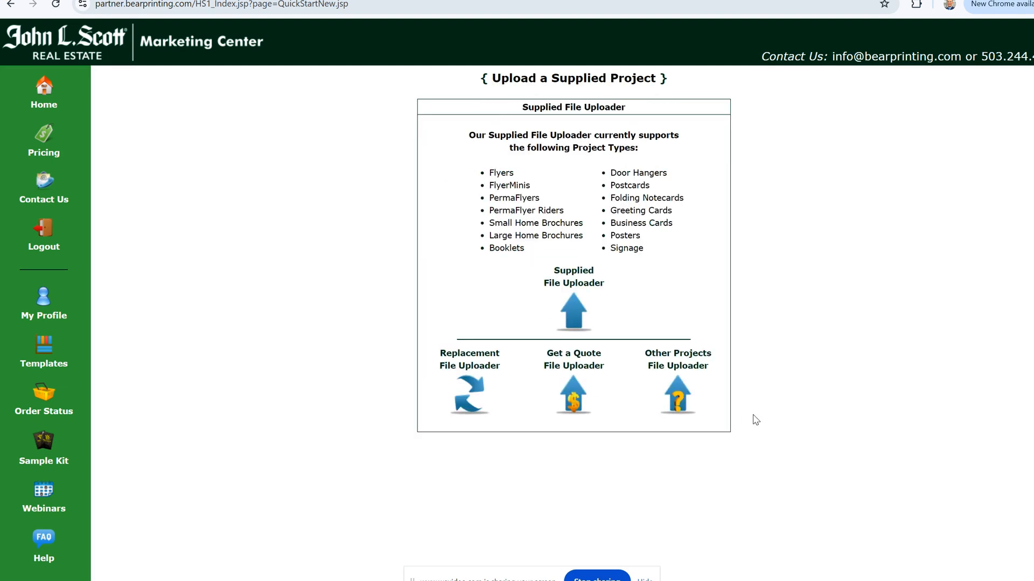
click(565, 285)
click(475, 144)
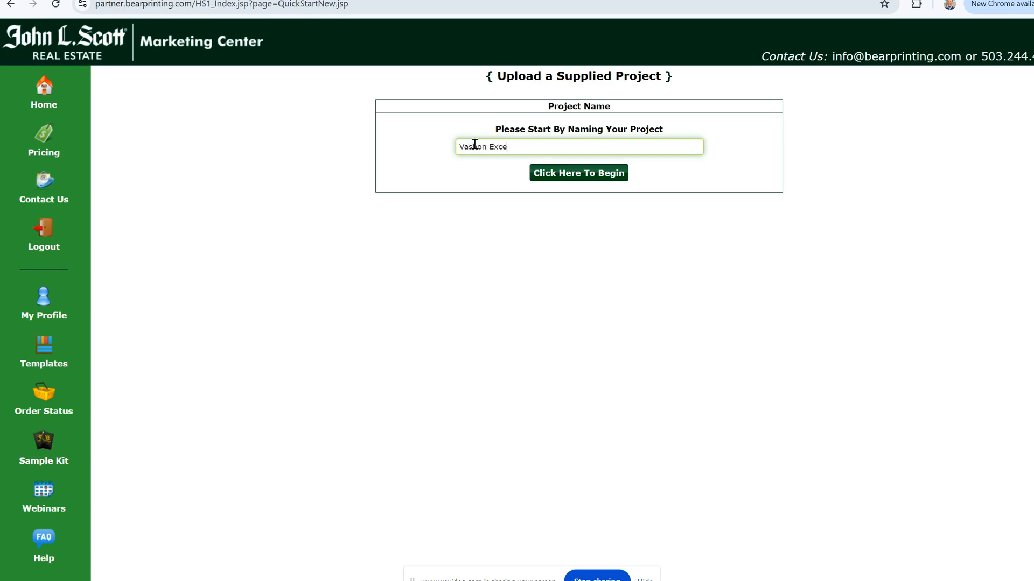
text(Vashon Exceptional Homes Jumbo Postcard)
click(575, 175)
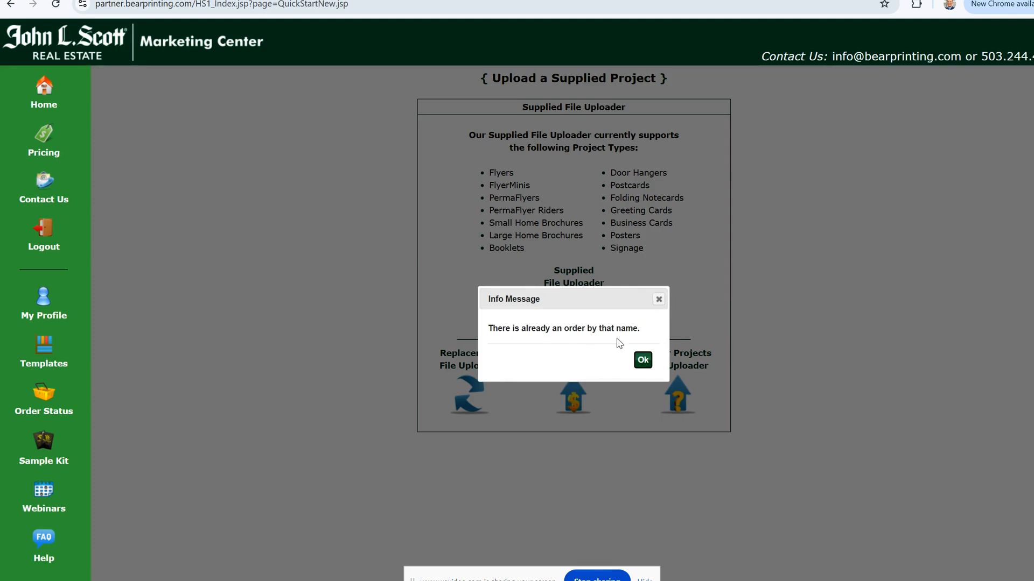
click(642, 360)
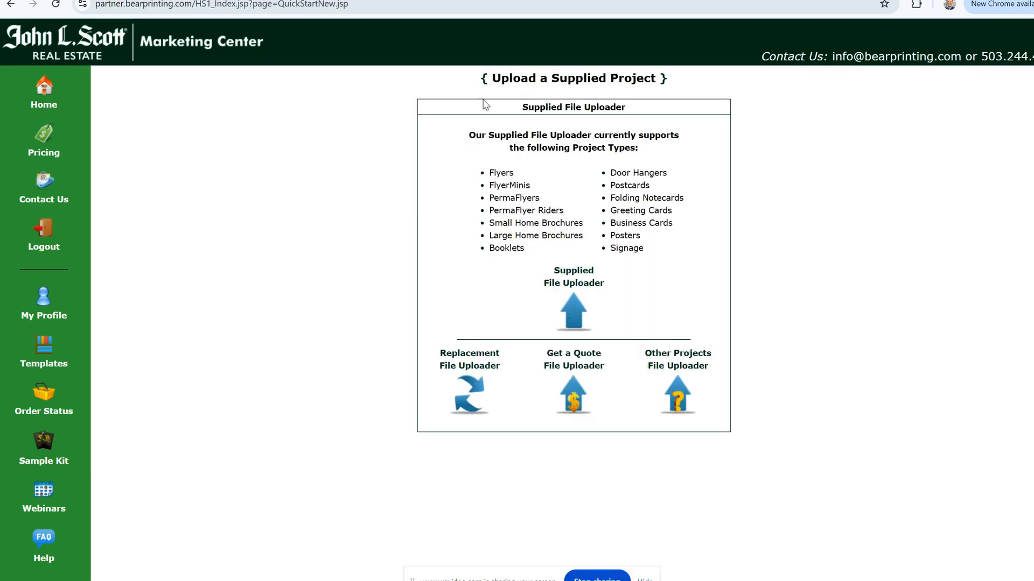
- Return to the home page and open the saved project "Vashon Exceptional Homes Jumbo Postcard" for ordering
click(44, 92)
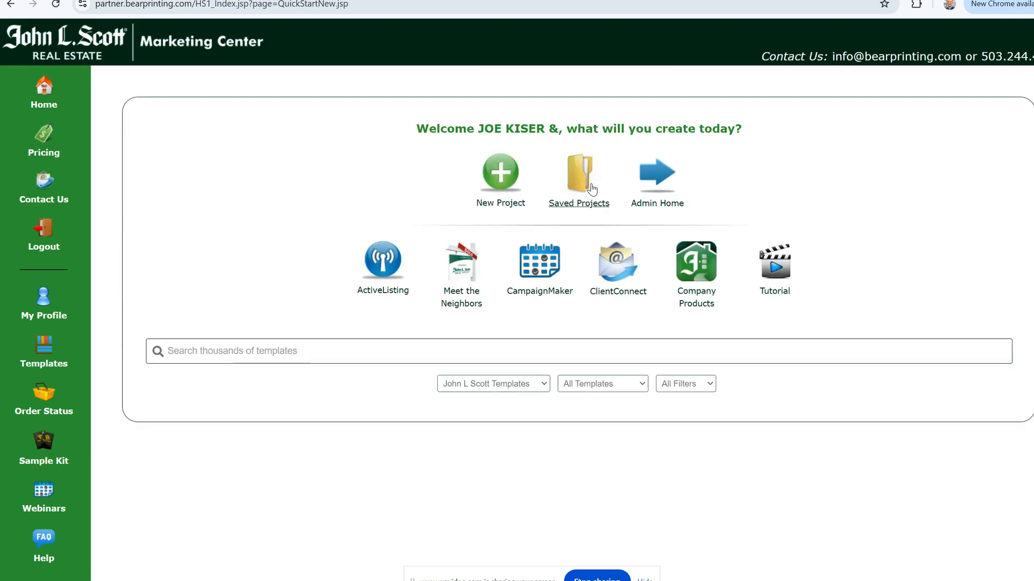
click(576, 203)
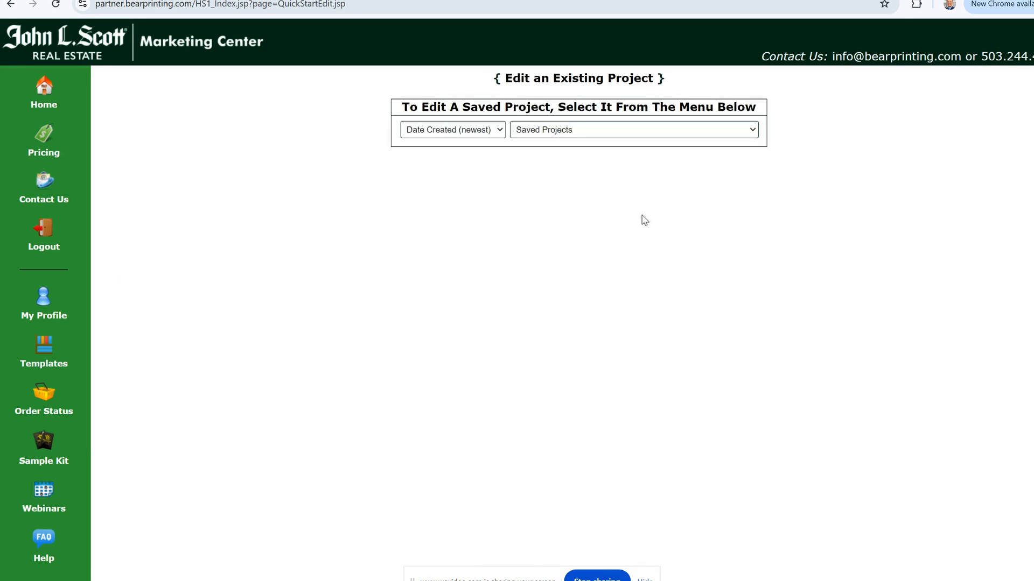
click(565, 130)
click(565, 152)
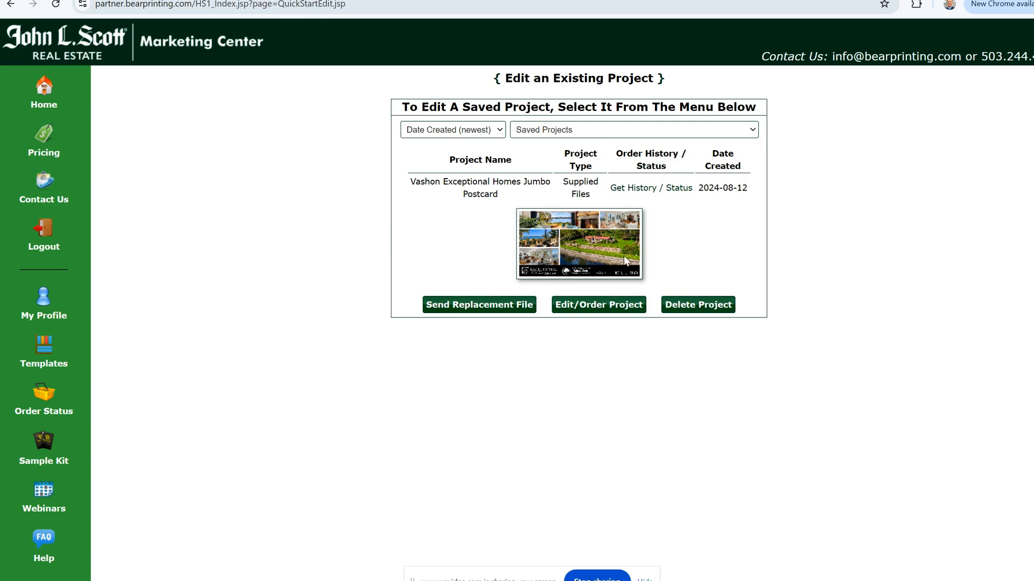
click(521, 245)
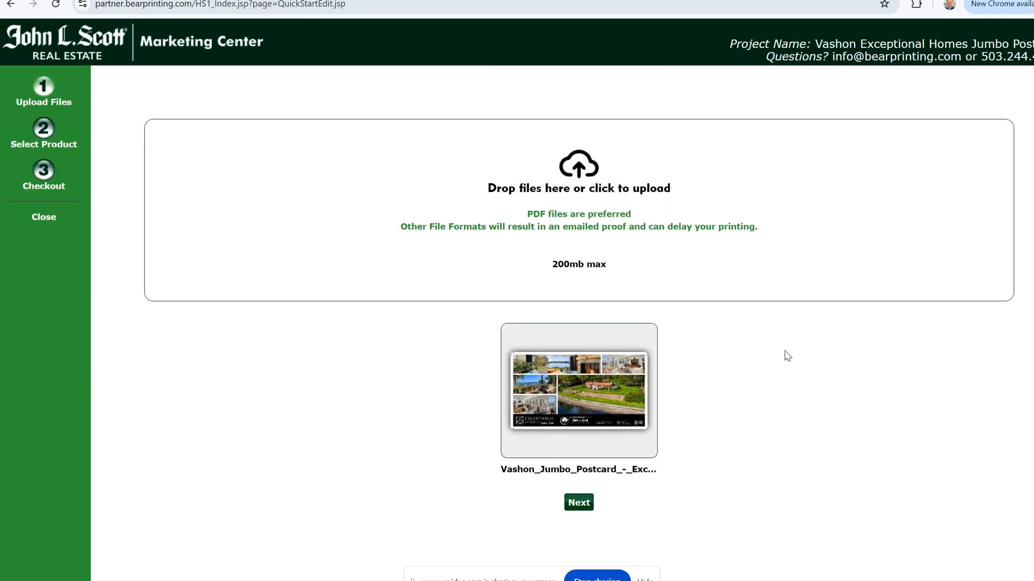
- Continue with the uploaded postcard file, set the product category to Jumbo Postcards (11 x 6) and proceed to checkout
click(574, 508)
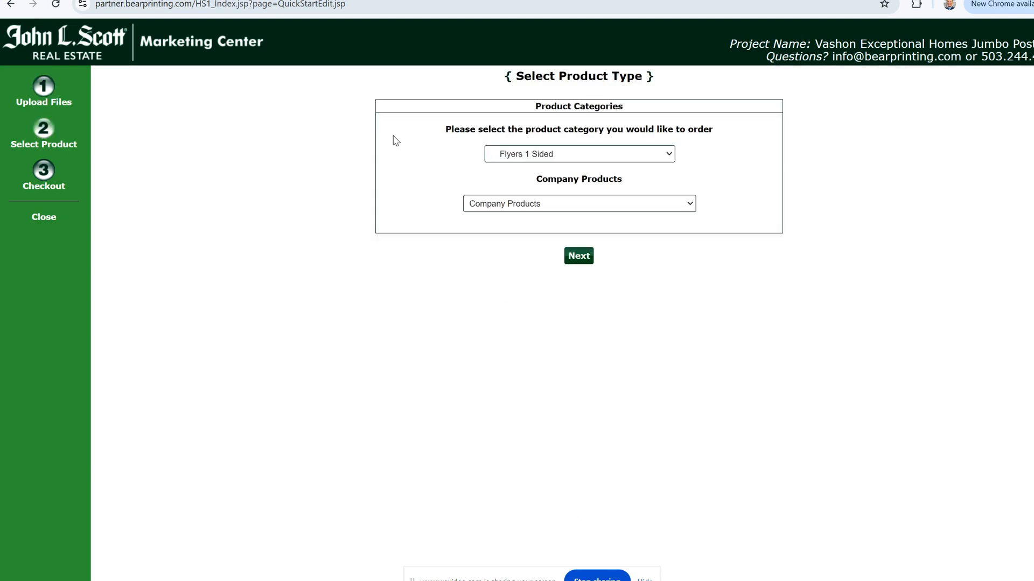
click(528, 155)
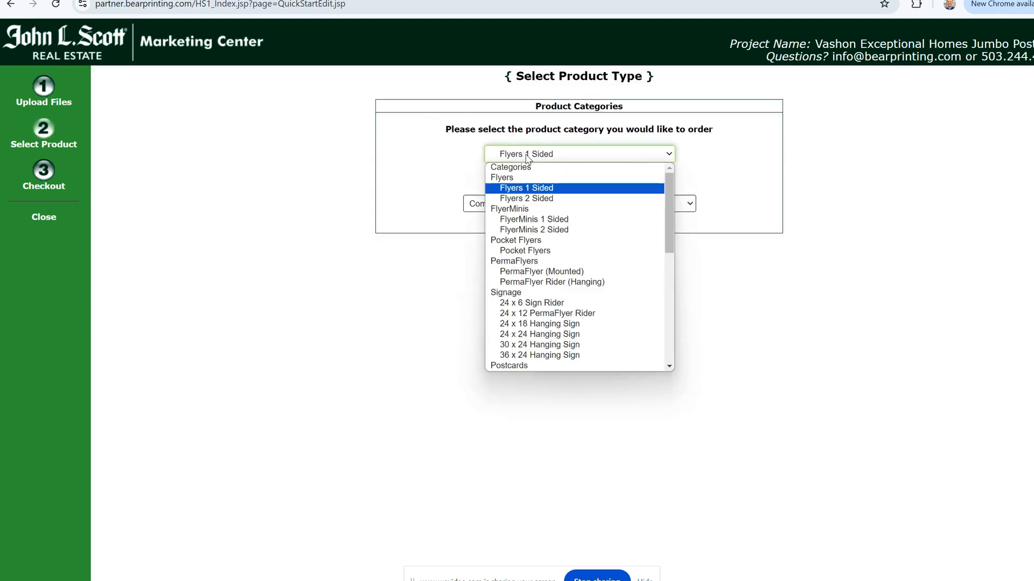
scroll(522, 215, down, 3)
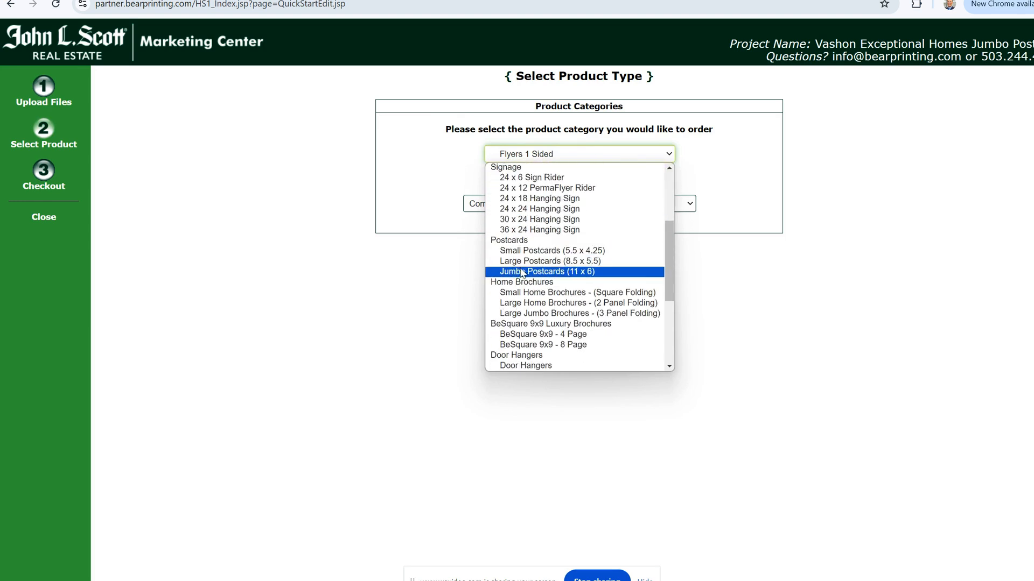
click(527, 273)
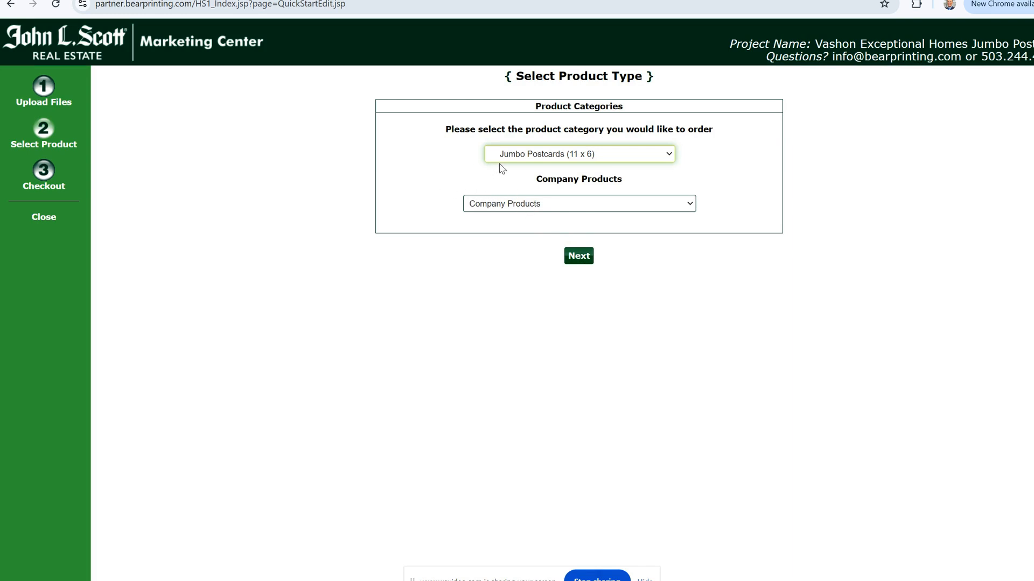
click(580, 257)
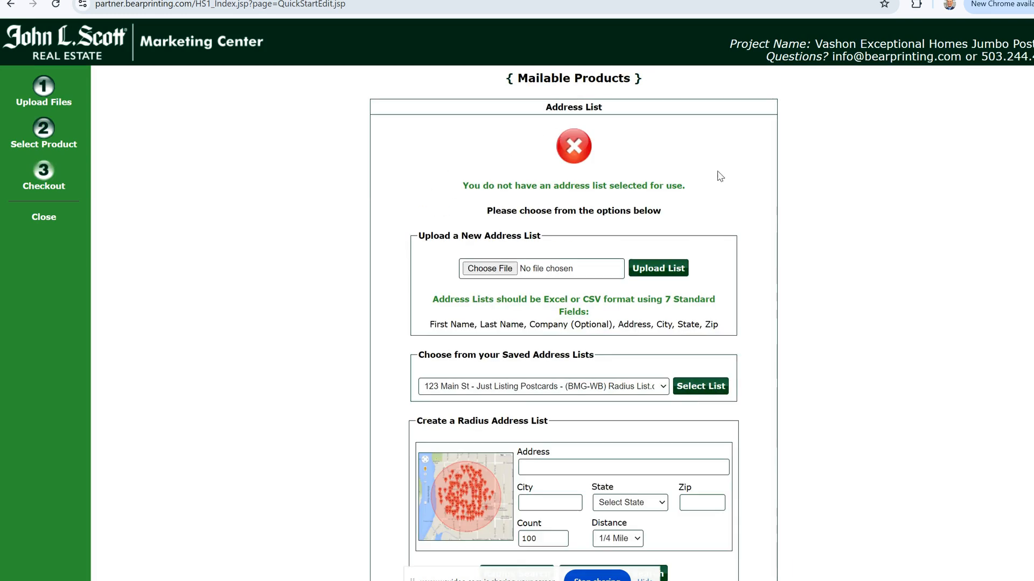
- Examine the address list options for the mailing: new list upload, saved lists, radius list and the TraqBack QR code
scroll(716, 173, down, 1)
scroll(759, 181, up, 1)
scroll(732, 153, down, 1)
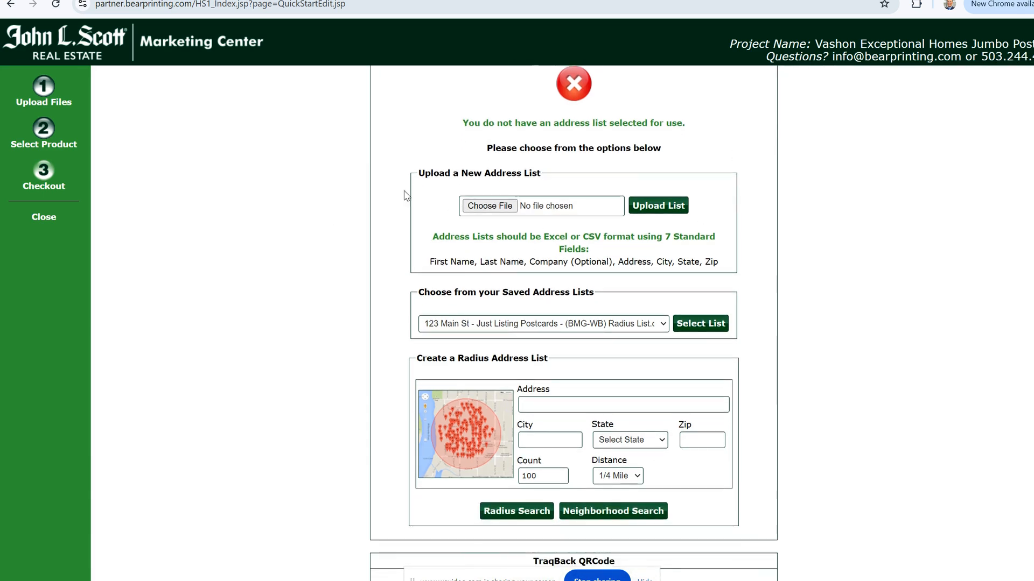
scroll(583, 188, down, 1)
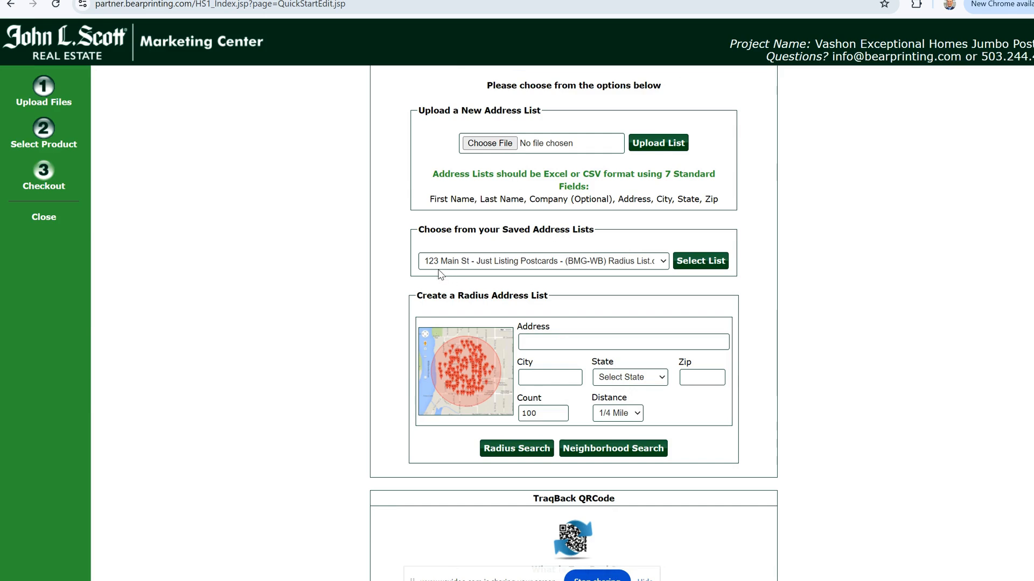
drag(418, 299, 558, 305)
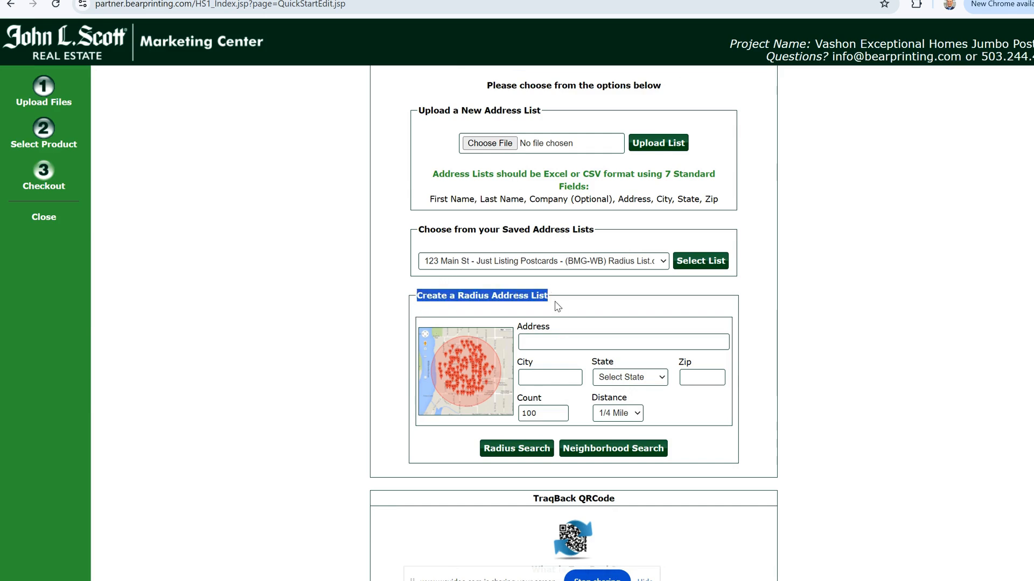
scroll(627, 338, down, 1)
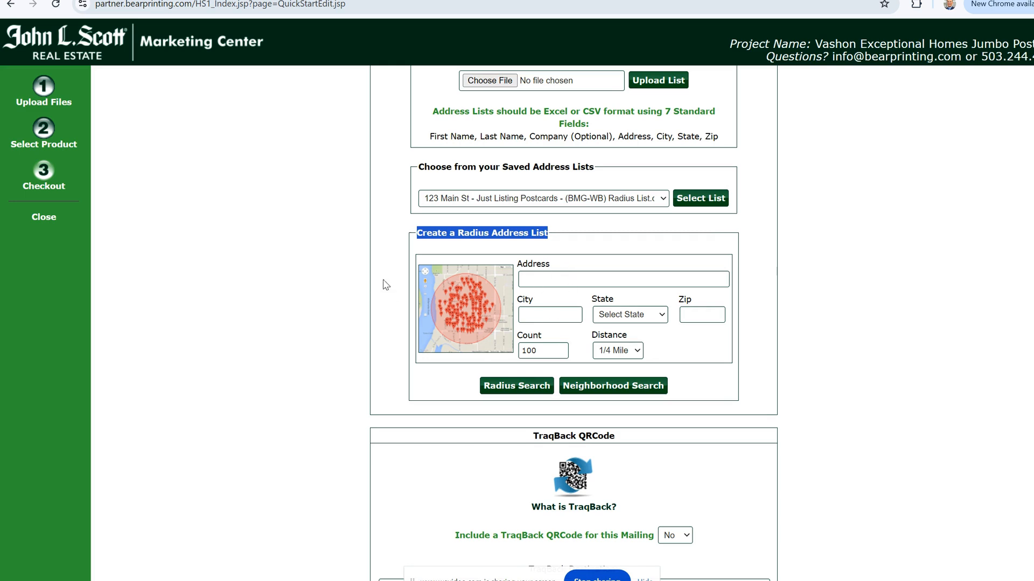
scroll(630, 276, up, 2)
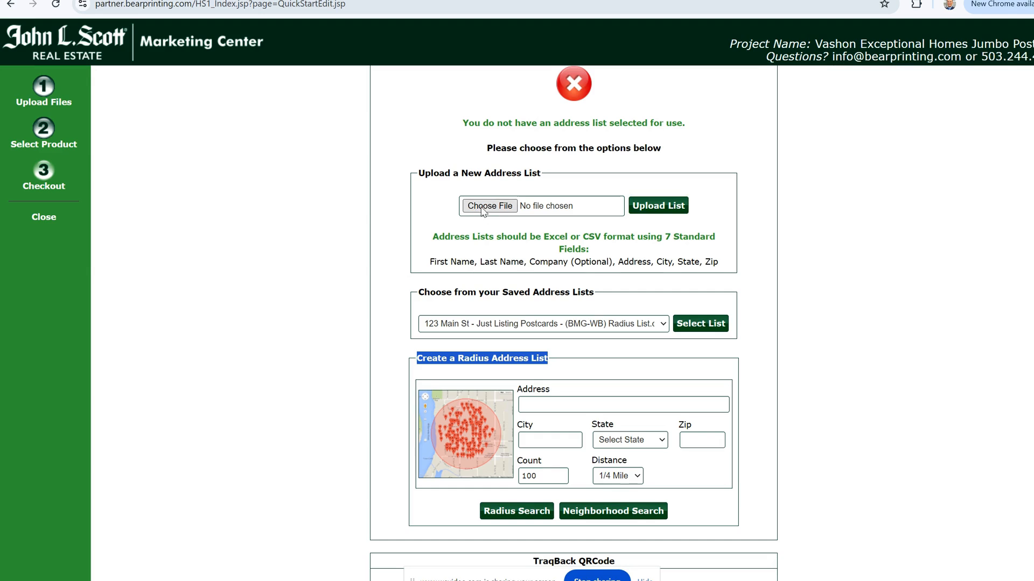
- Upload the desktop file "Vashon owners 2+ years over 1M Site Final 8-9-24" as the mailing's new address list
click(491, 208)
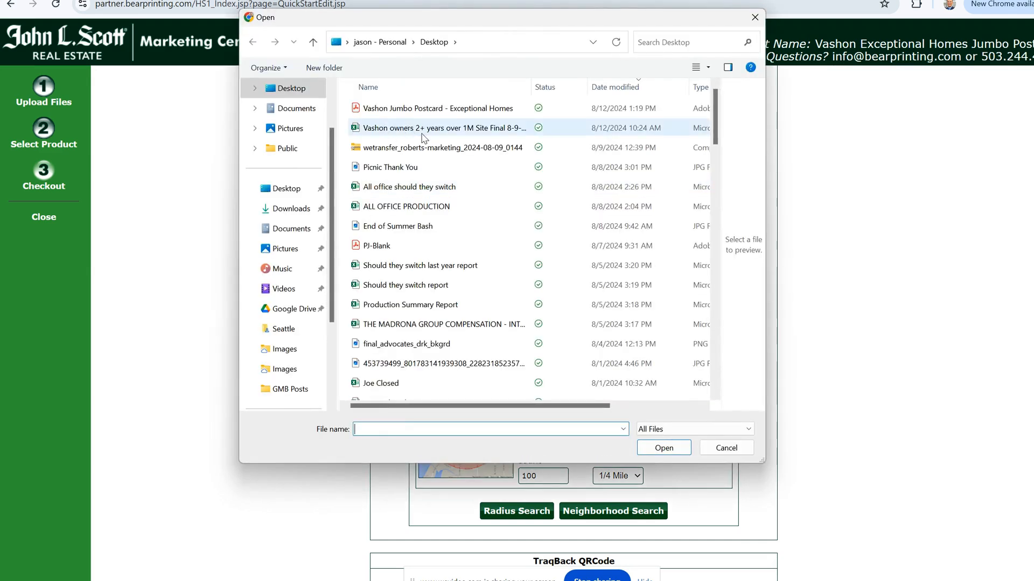
click(394, 132)
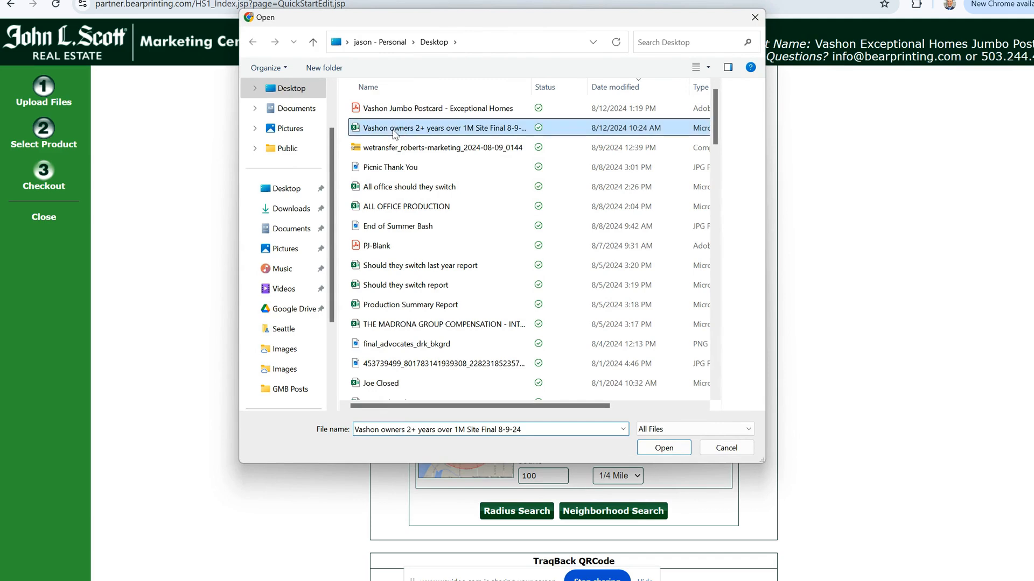
click(664, 448)
click(659, 207)
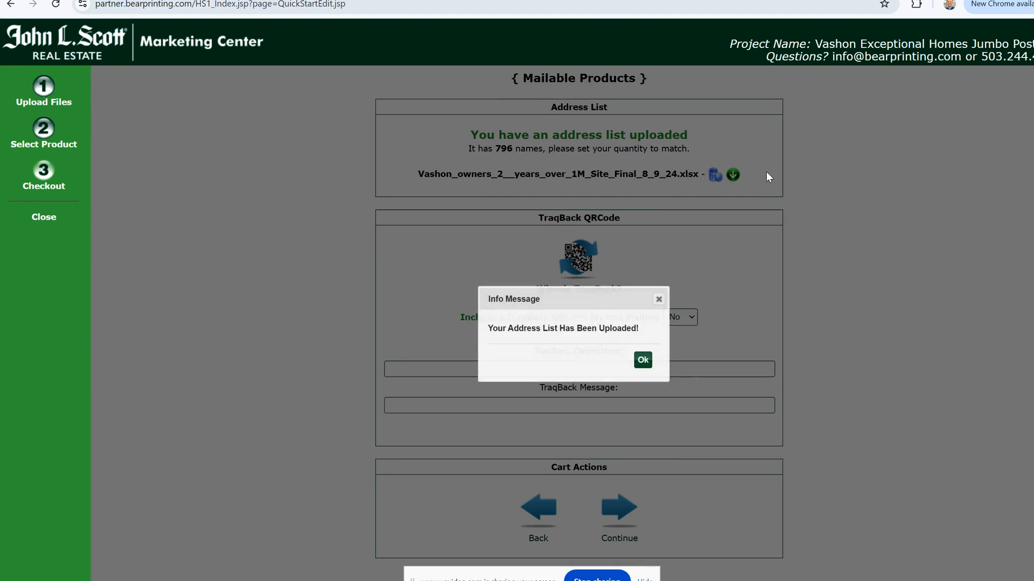
click(642, 360)
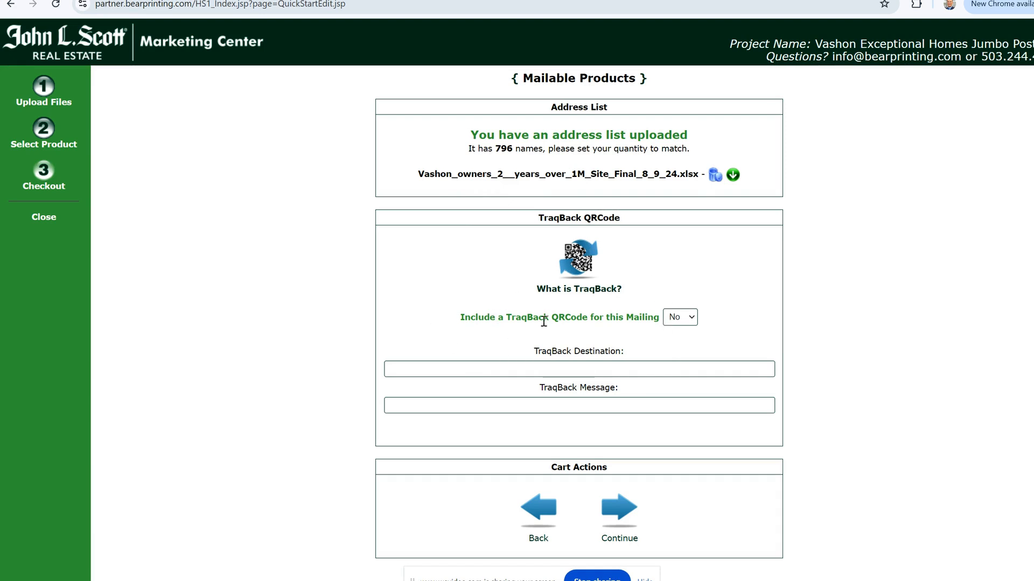
click(691, 320)
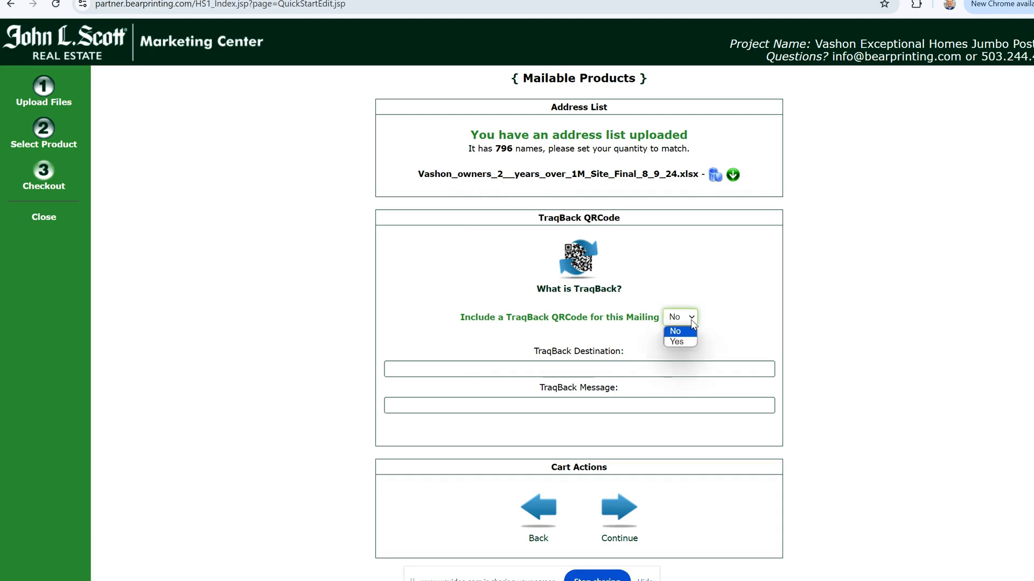
click(680, 342)
click(552, 373)
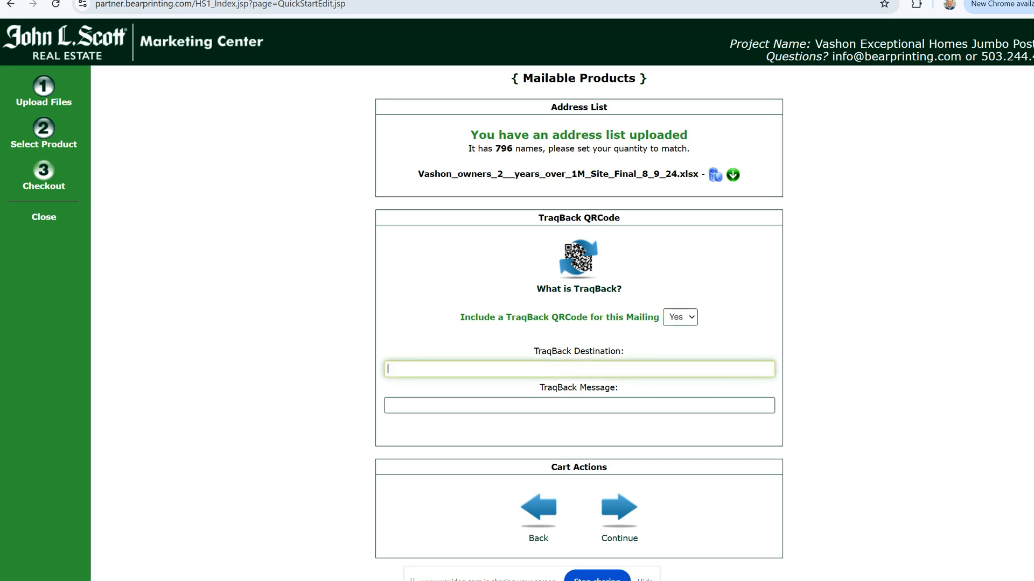
key(ctrl+t)
text(vashon)
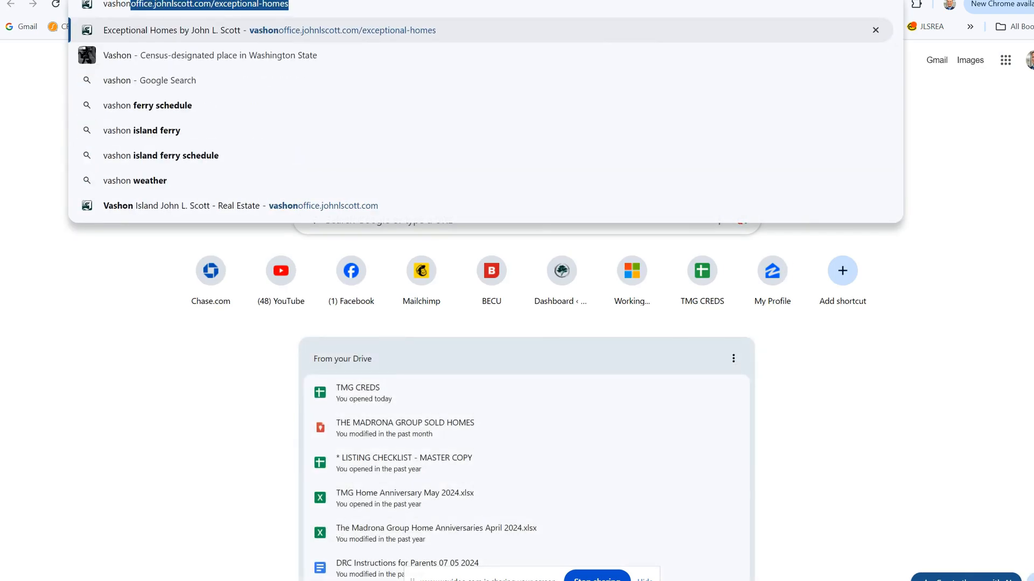
key(Return)
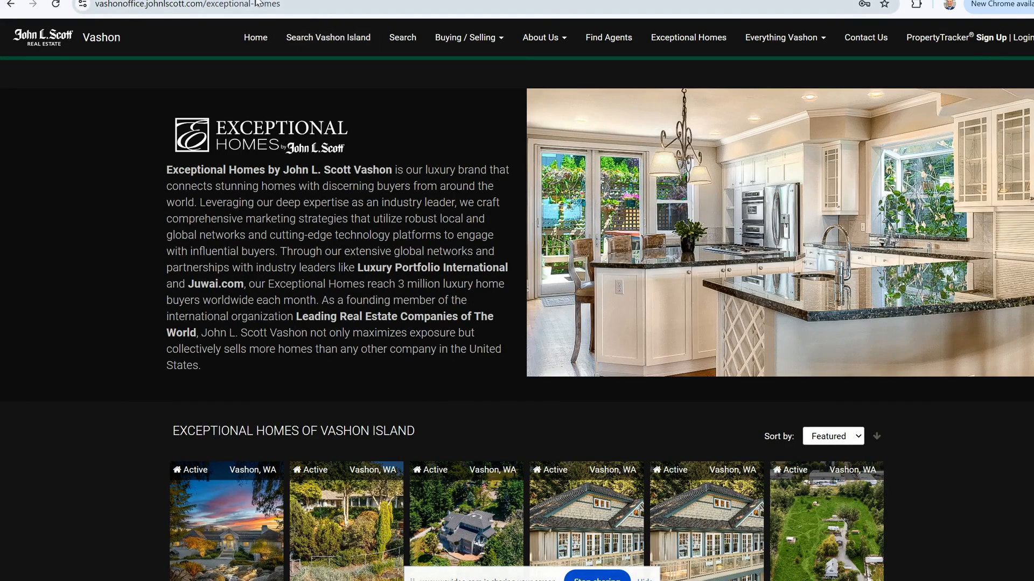
click(257, 4)
right_click(258, 3)
click(296, 114)
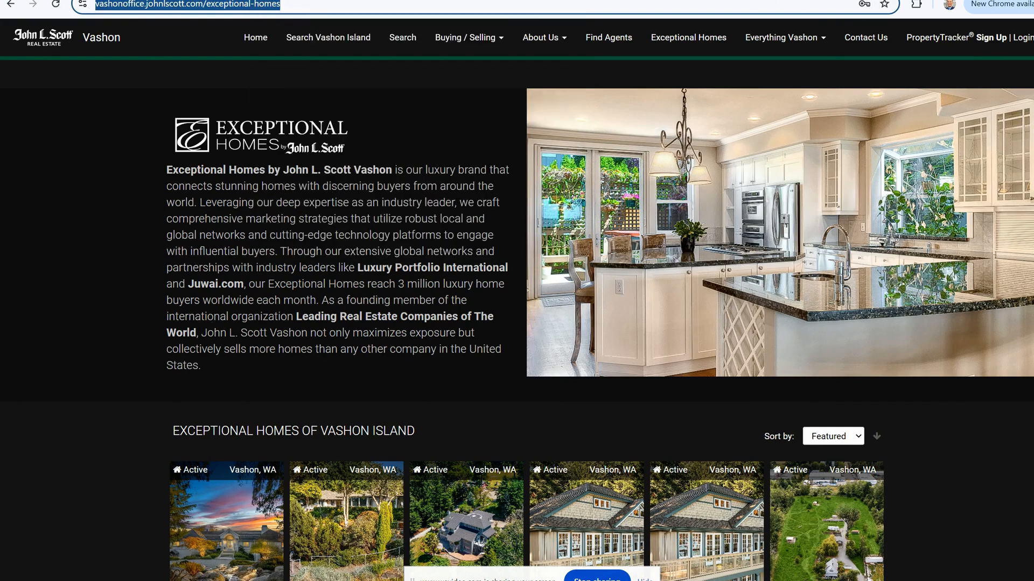
click(215, 0)
key(ctrl+v)
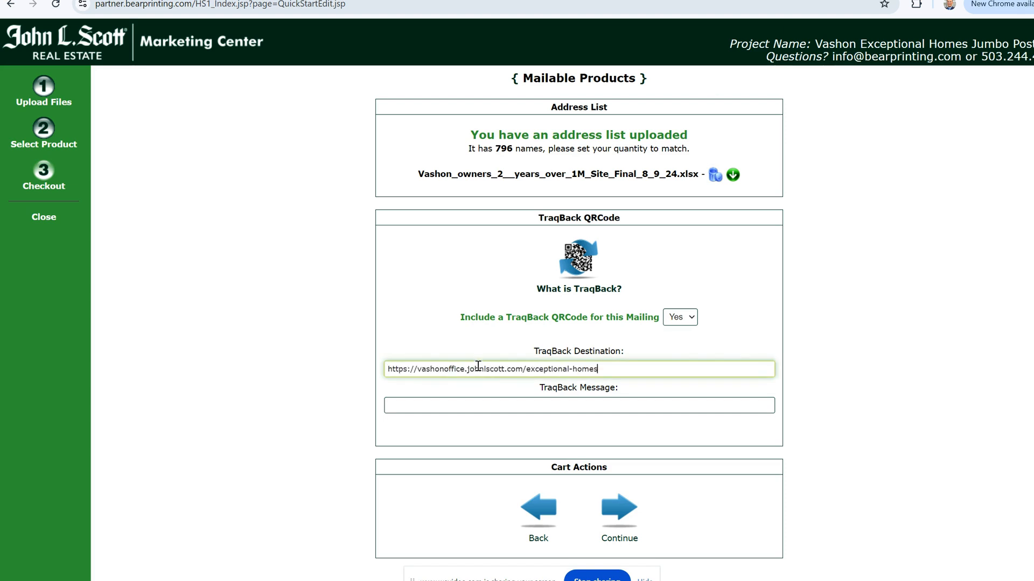
- Enter a TraqBack message beginning "Exceptional Ho" and continue to the jumbo postcard products
click(435, 405)
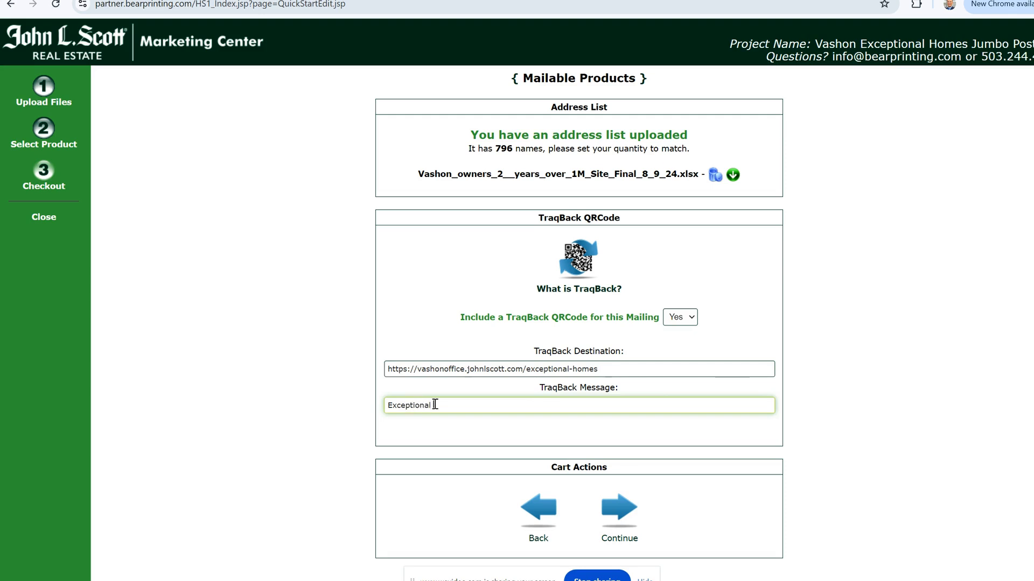
text(Exceptional Ho)
click(604, 450)
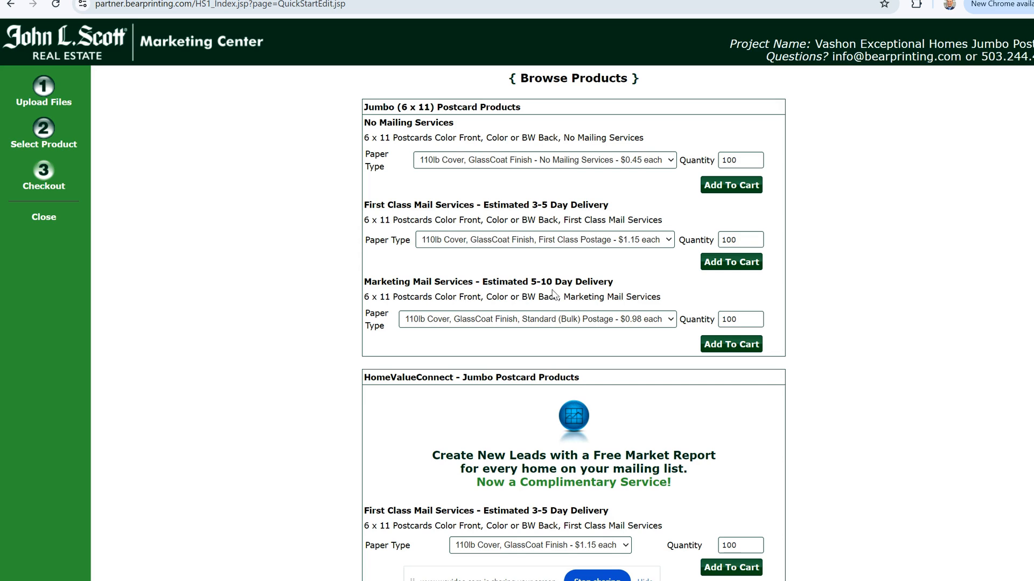
- Add 796 jumbo postcards with Marketing Mail Services to the cart, using 110lb Cover, GlassCoat Finish, Standard (Bulk) Postage
click(520, 322)
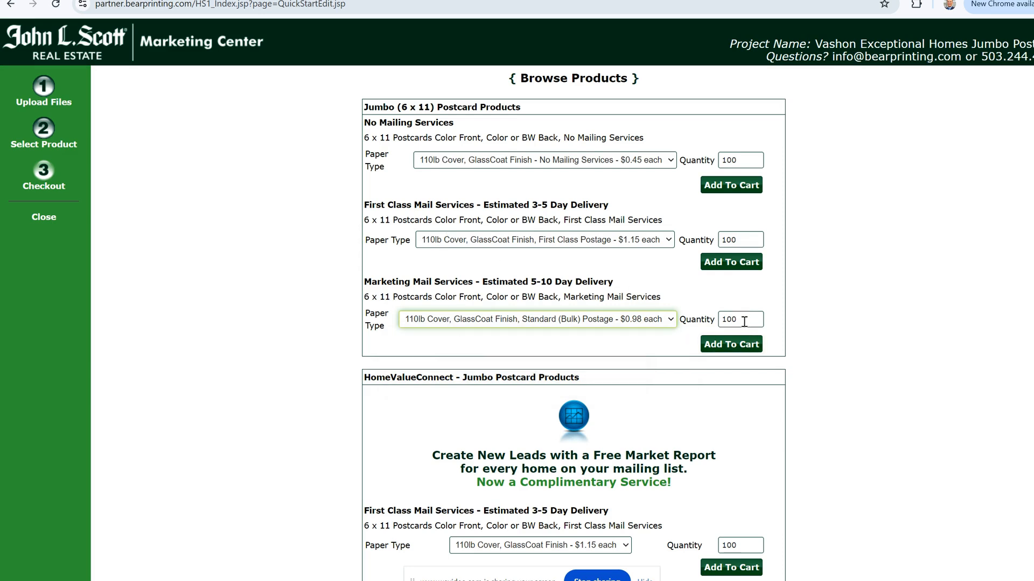
scroll(744, 321, down, 3)
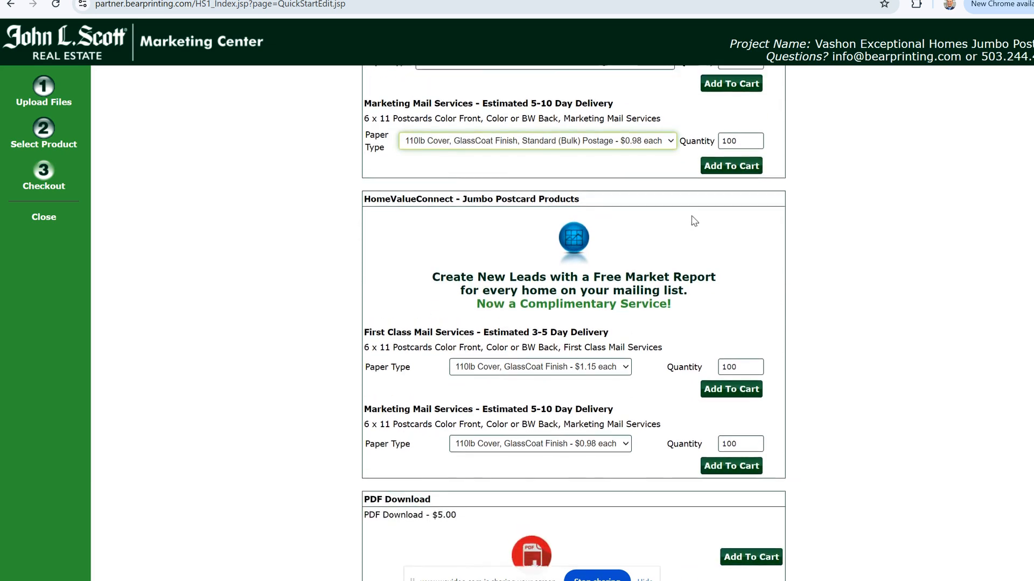
scroll(694, 220, up, 3)
double_click(749, 319)
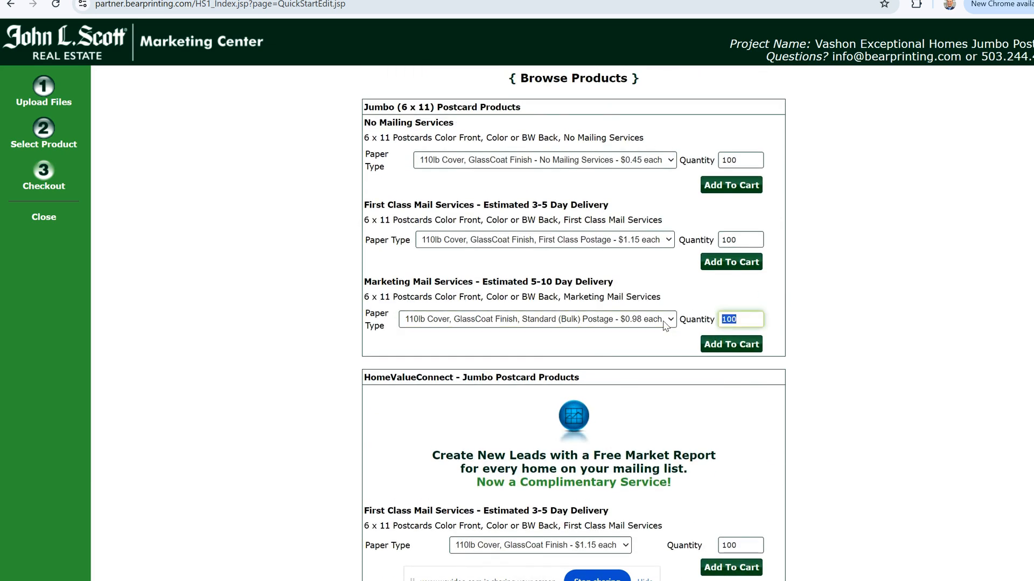
text(796)
click(789, 290)
scroll(821, 252, down, 3)
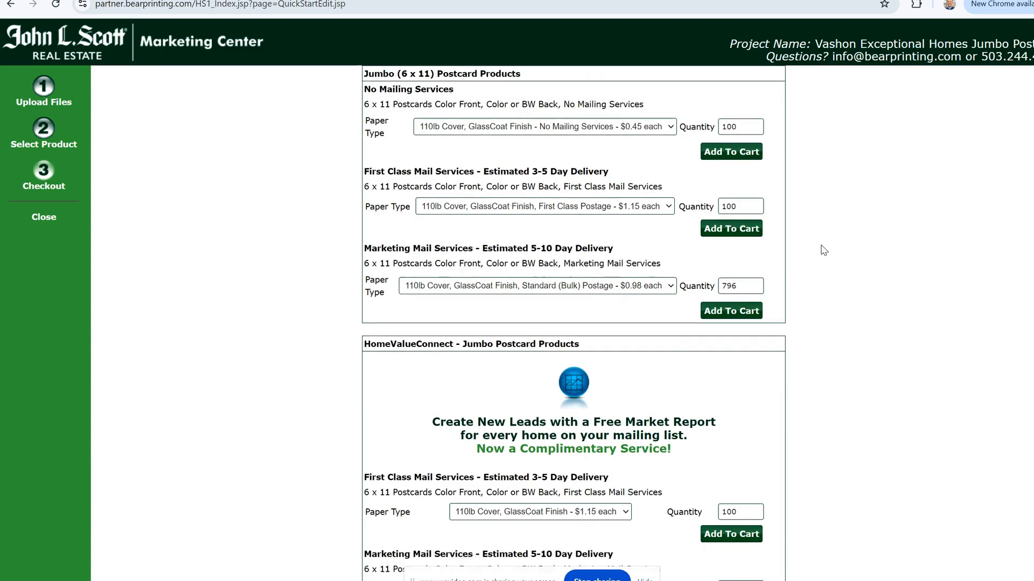
scroll(668, 204, up, 2)
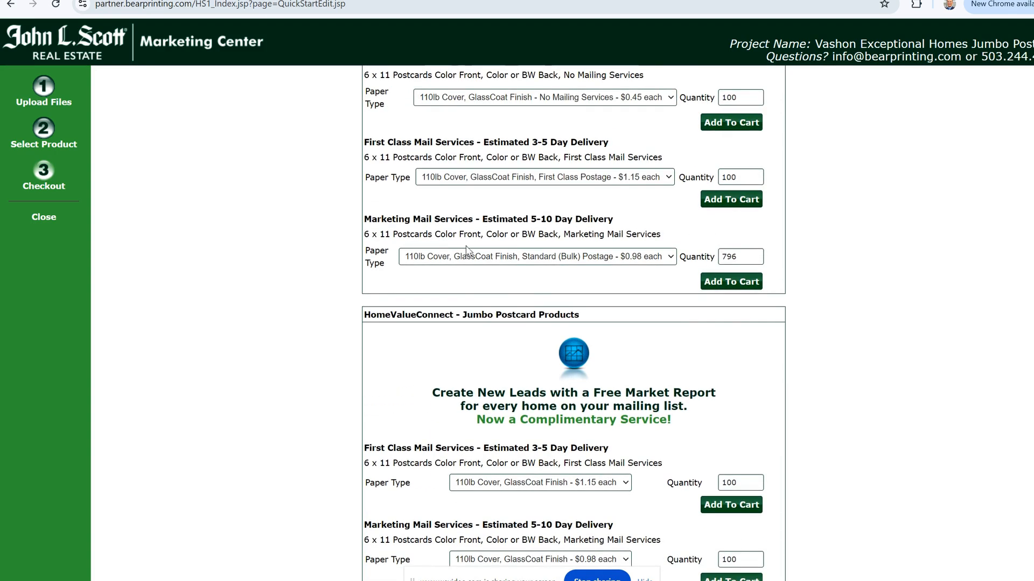
click(735, 284)
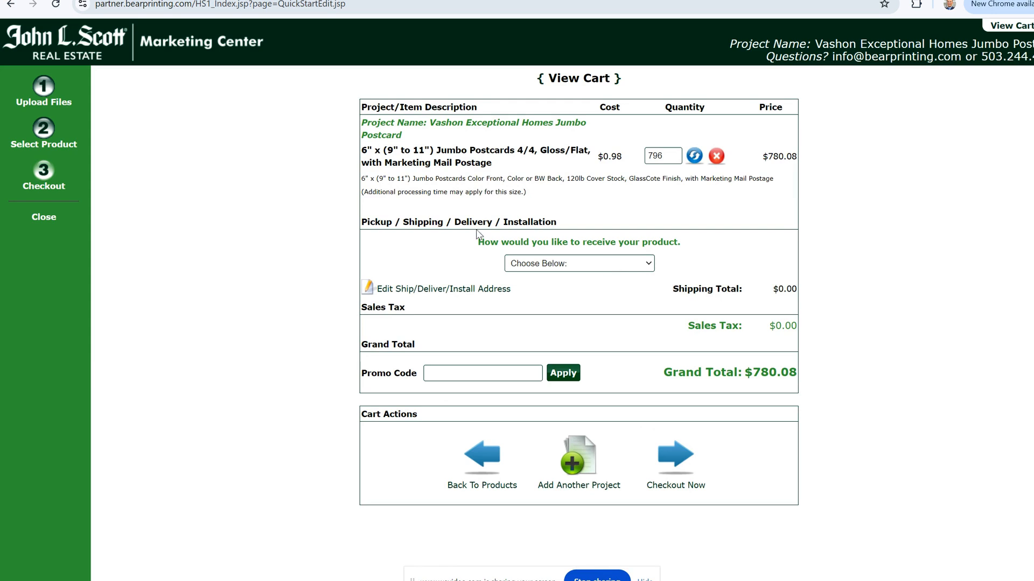
- Choose Address & Mail as the way to receive the order and proceed from the cart to checkout
click(551, 267)
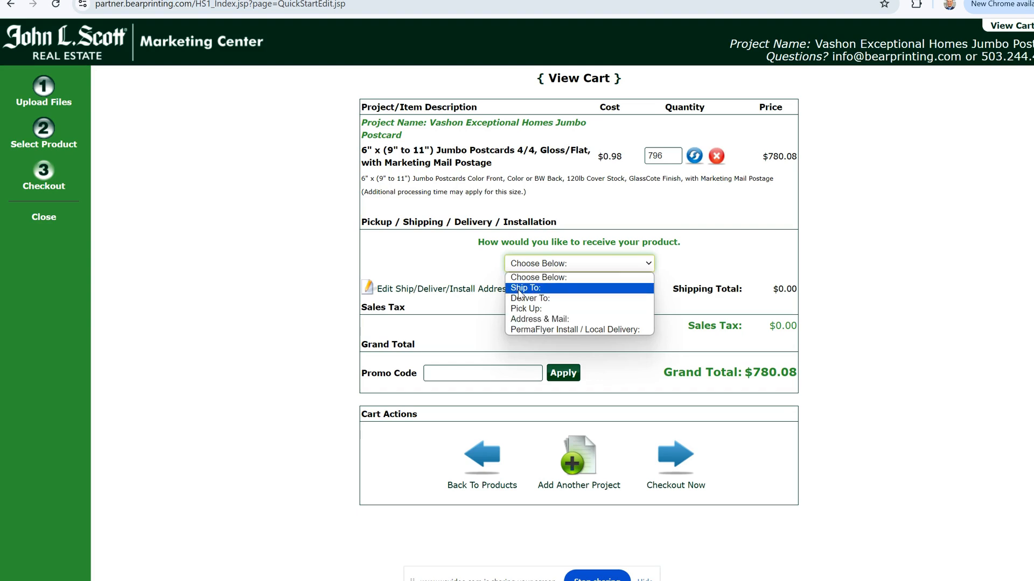
click(539, 319)
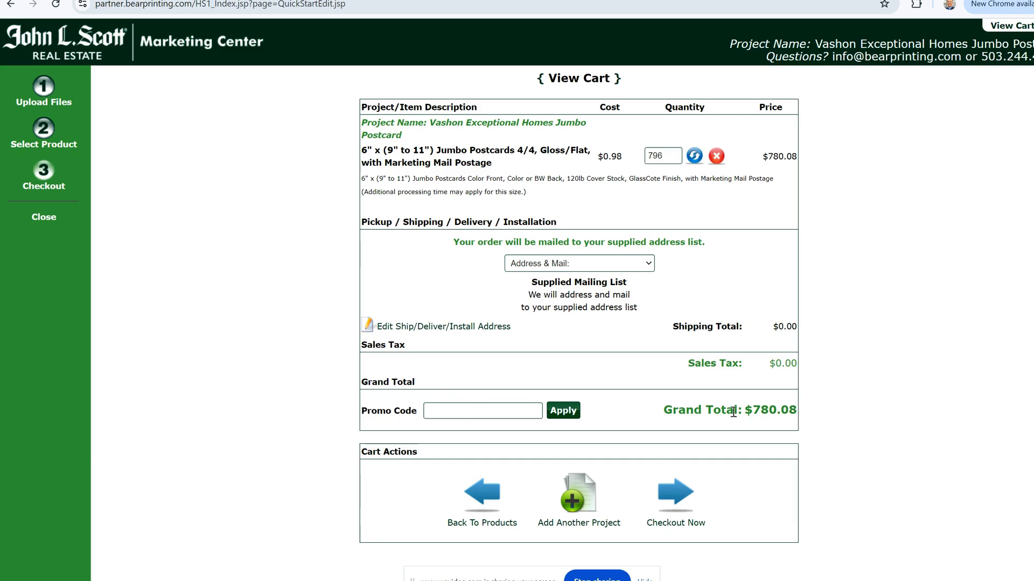
click(676, 491)
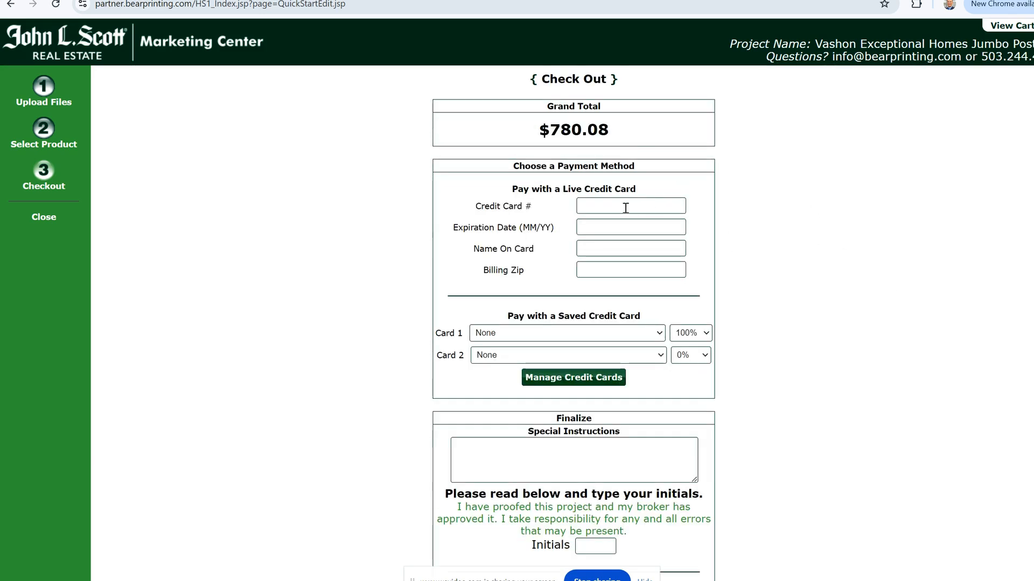
- Enter special instructions for the order beginning with "Please double check"
scroll(624, 212, down, 2)
scroll(755, 328, up, 2)
scroll(558, 231, down, 1)
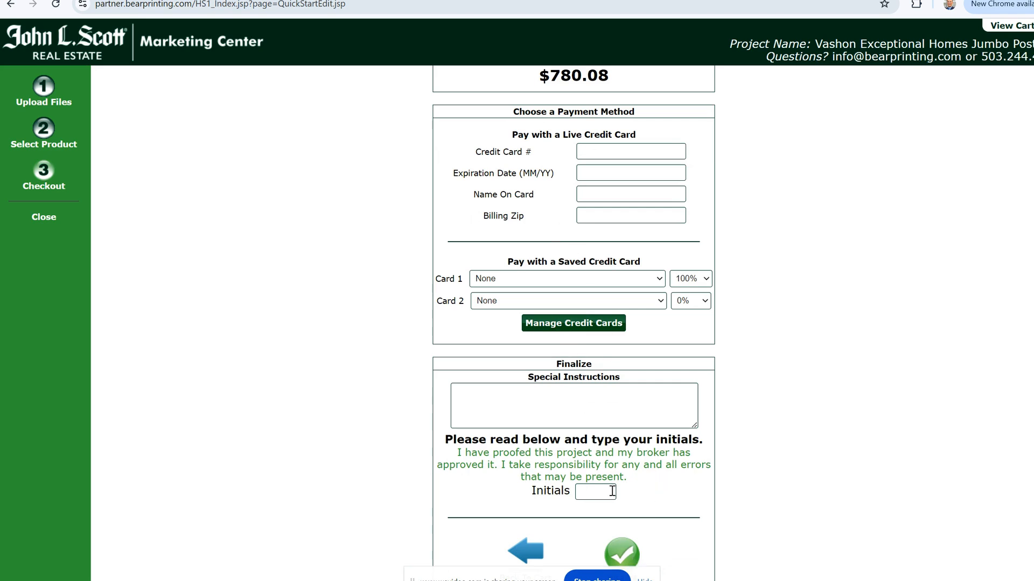
click(502, 399)
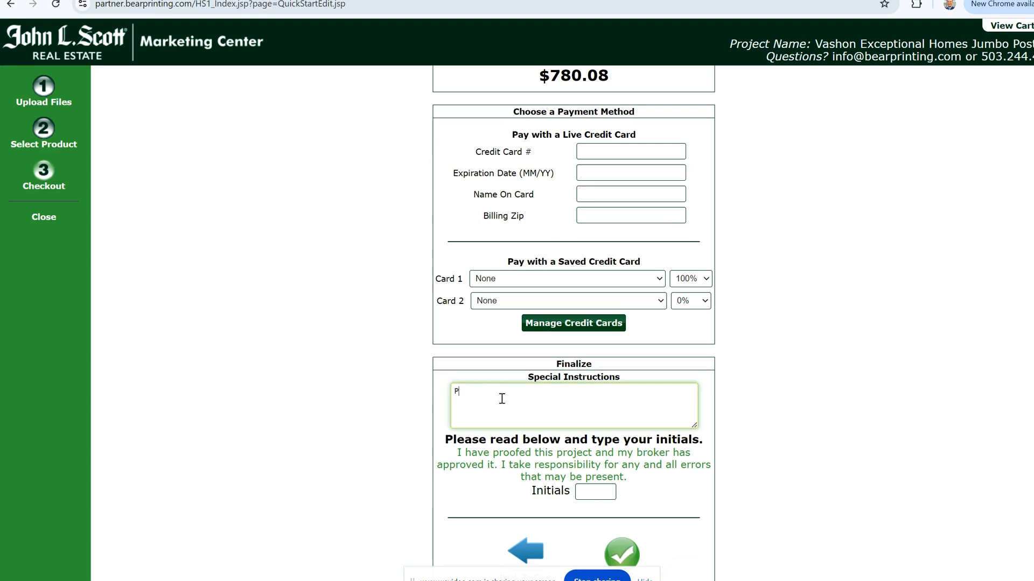
text(Please double check)
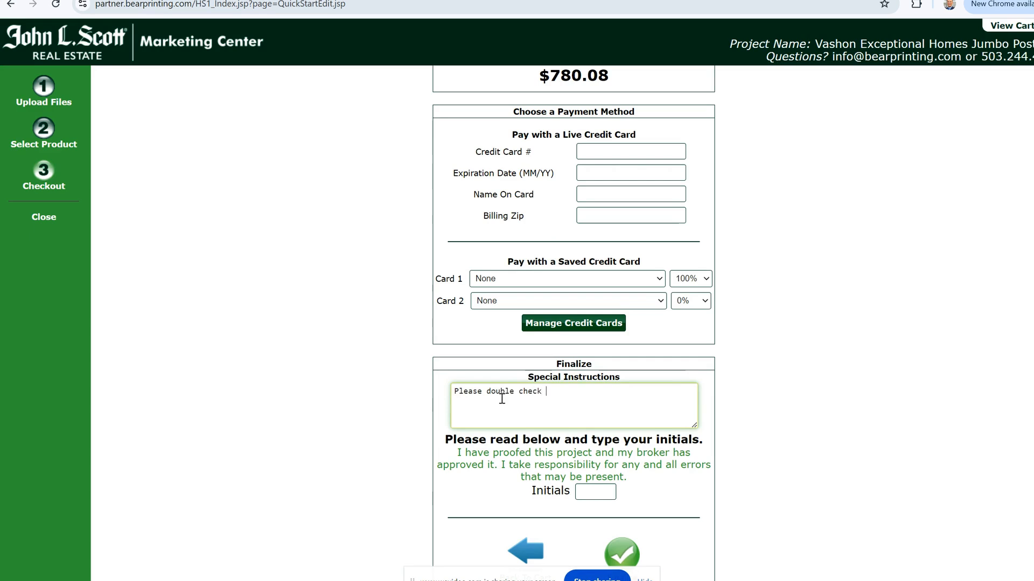